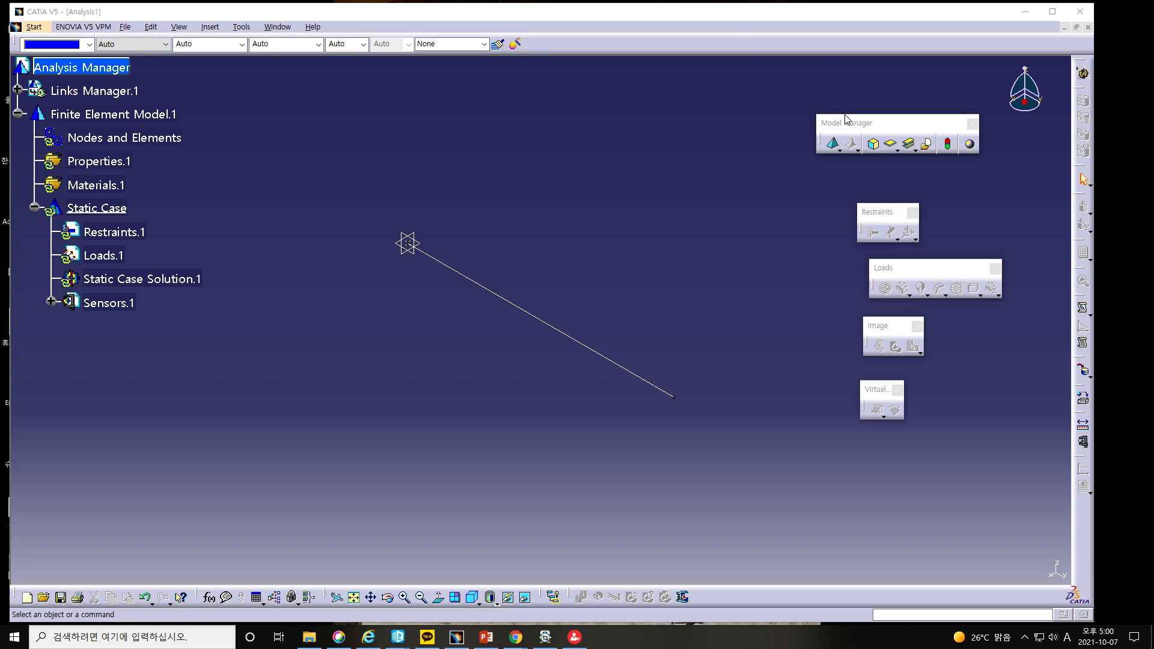
Step: Start a beam mesh with linear elements and enable Minimal mesh
{"action": "left_click_drag", "start_coordinate": [843, 128], "coordinate": [828, 142]}
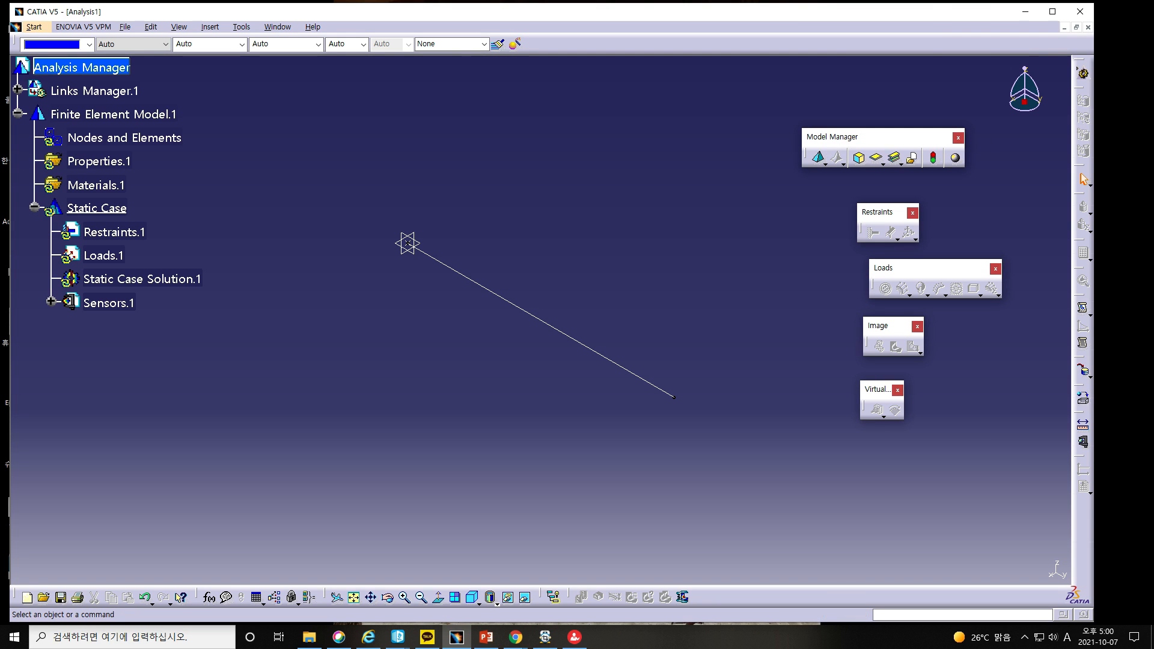
{"action": "left_click_drag", "start_coordinate": [1043, 438], "coordinate": [985, 476]}
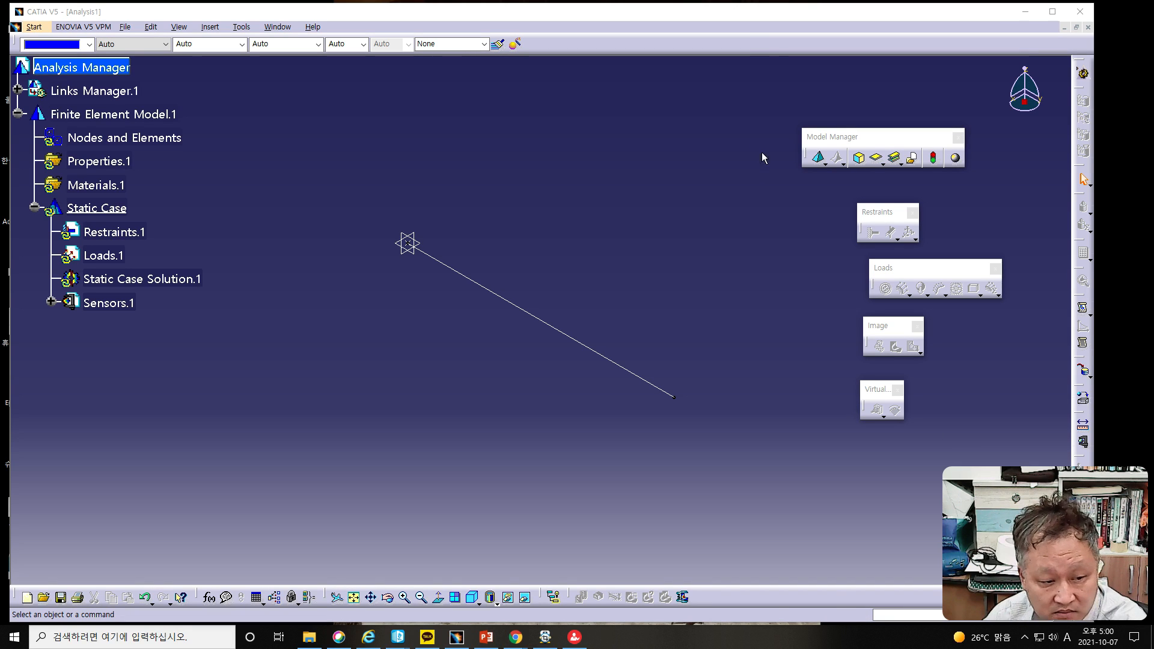
{"action": "left_click", "coordinate": [825, 163]}
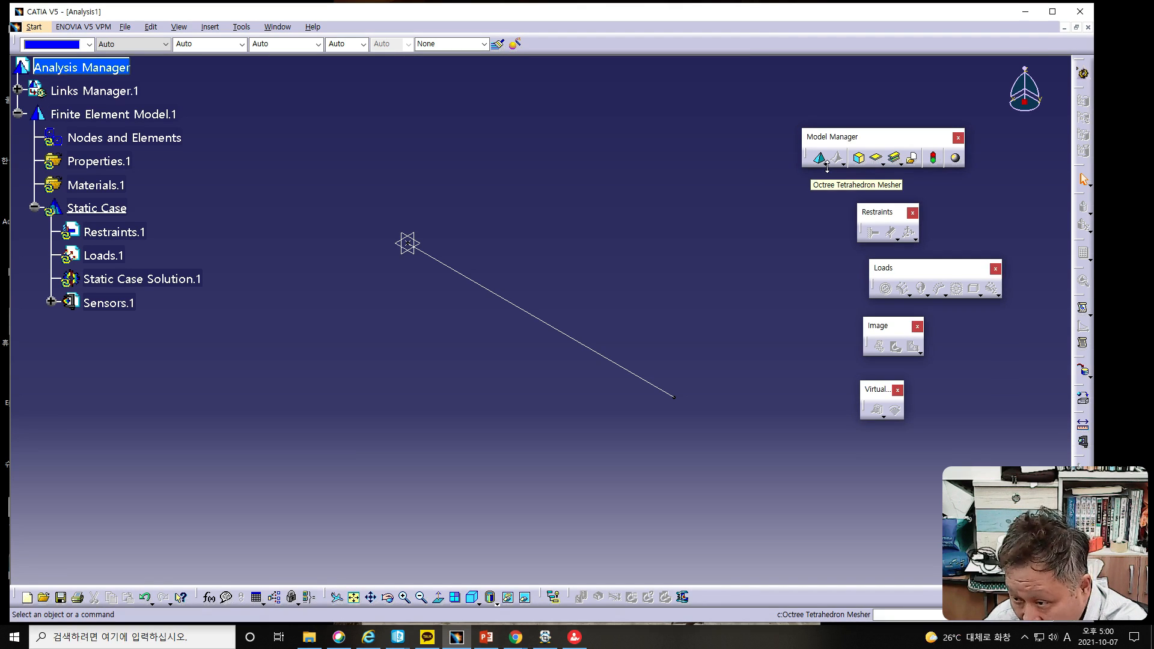
{"action": "left_click", "coordinate": [826, 164]}
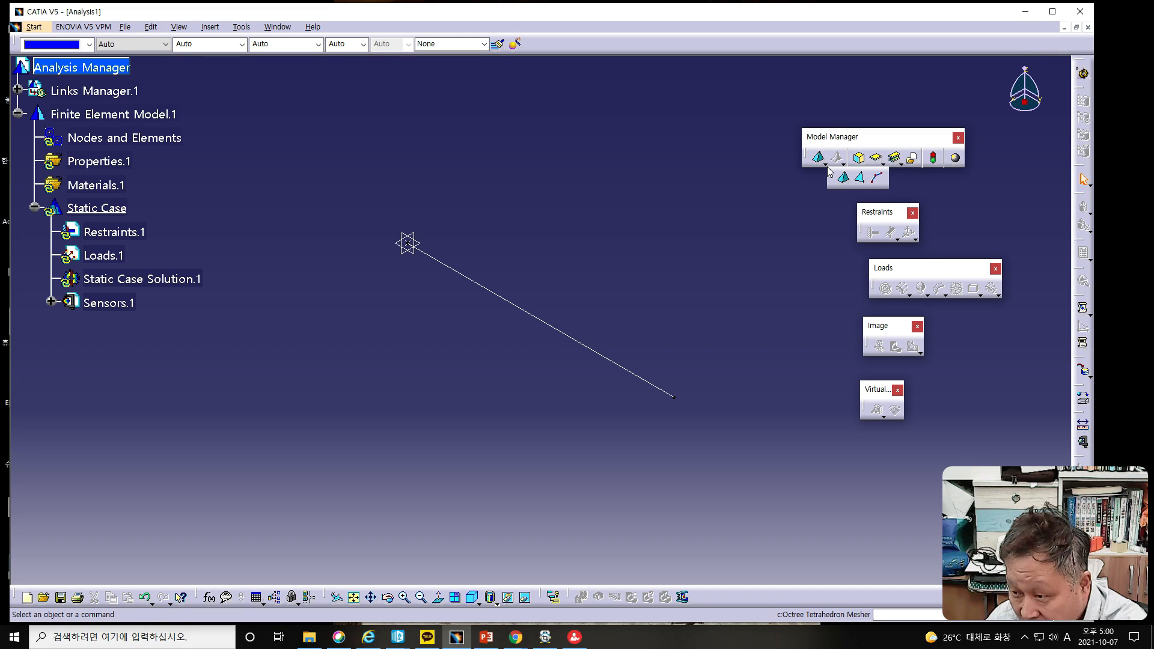
{"action": "left_click", "coordinate": [877, 179]}
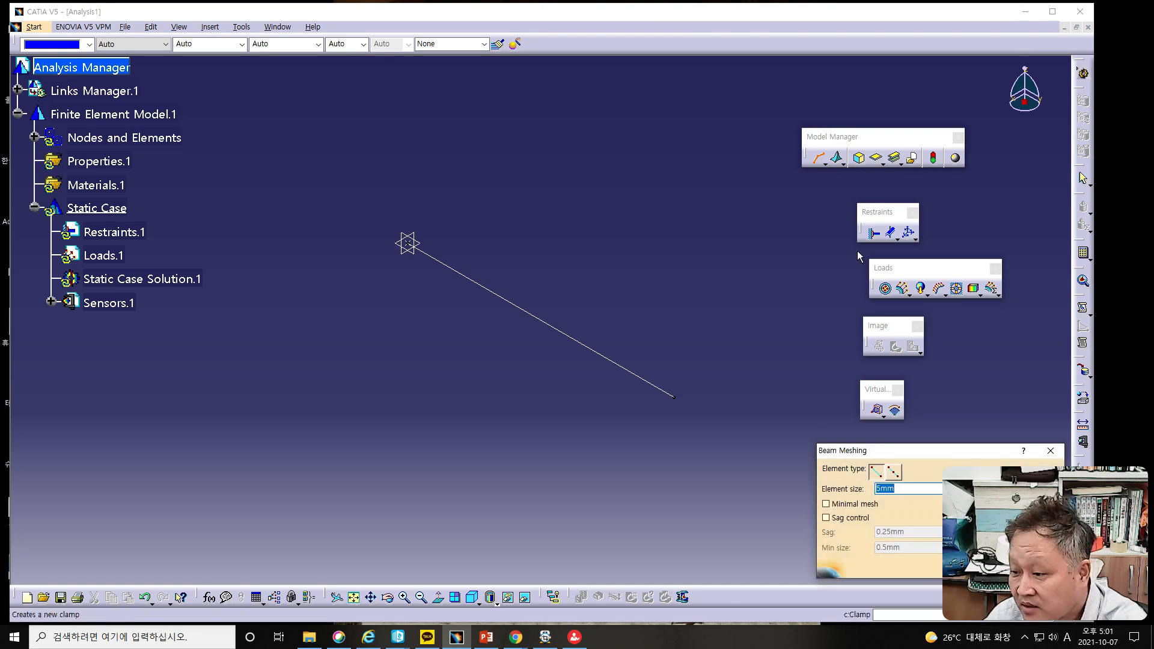
{"action": "left_click_drag", "start_coordinate": [906, 456], "coordinate": [802, 350]}
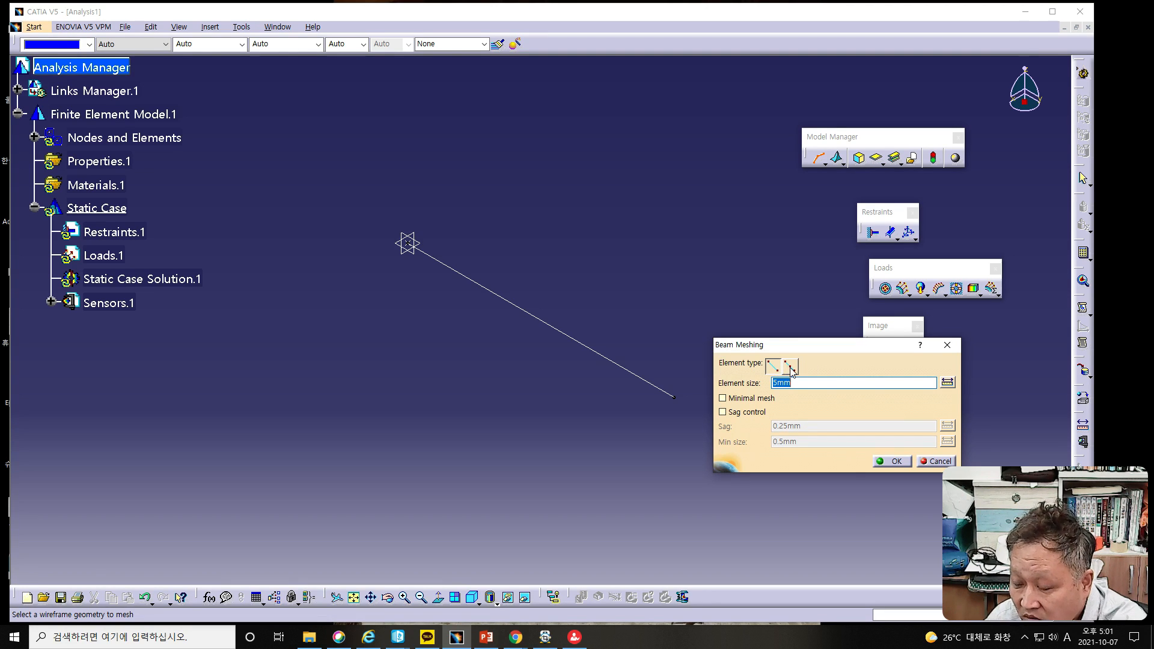
{"action": "left_click", "coordinate": [790, 365]}
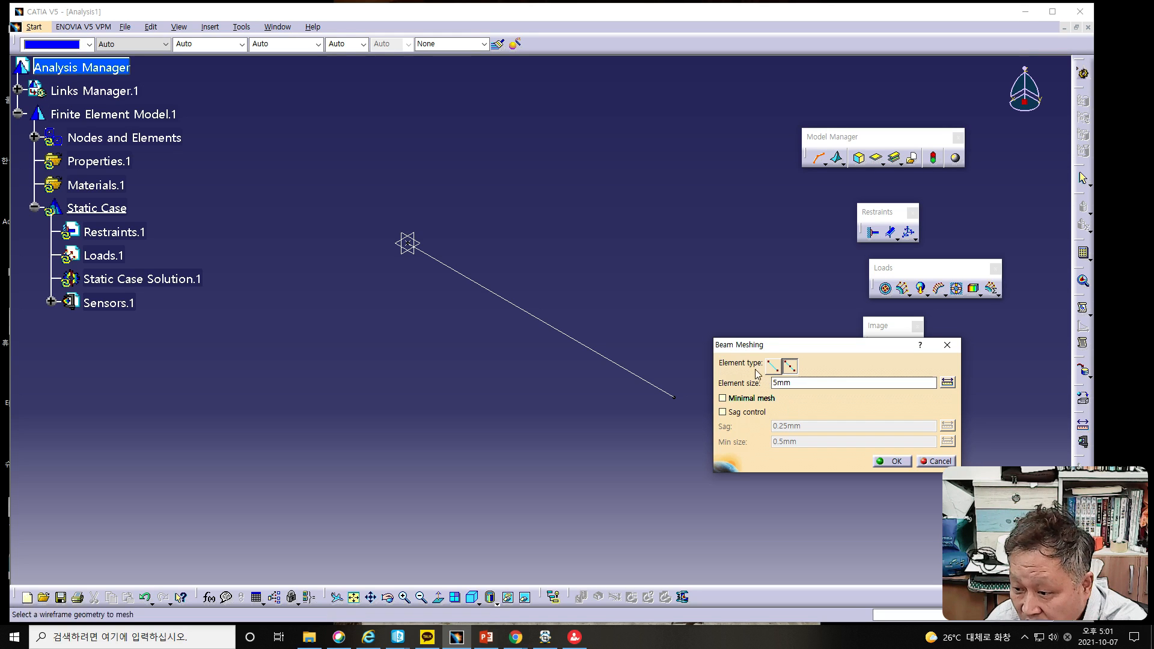
{"action": "left_click", "coordinate": [772, 366]}
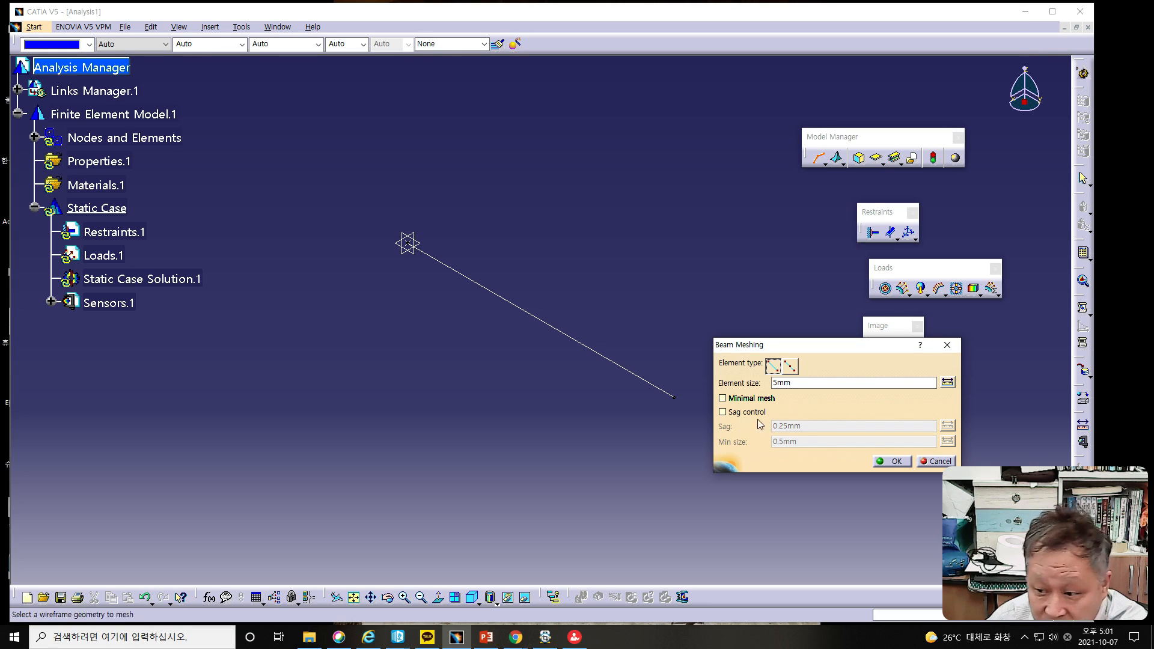
{"action": "left_click", "coordinate": [723, 399]}
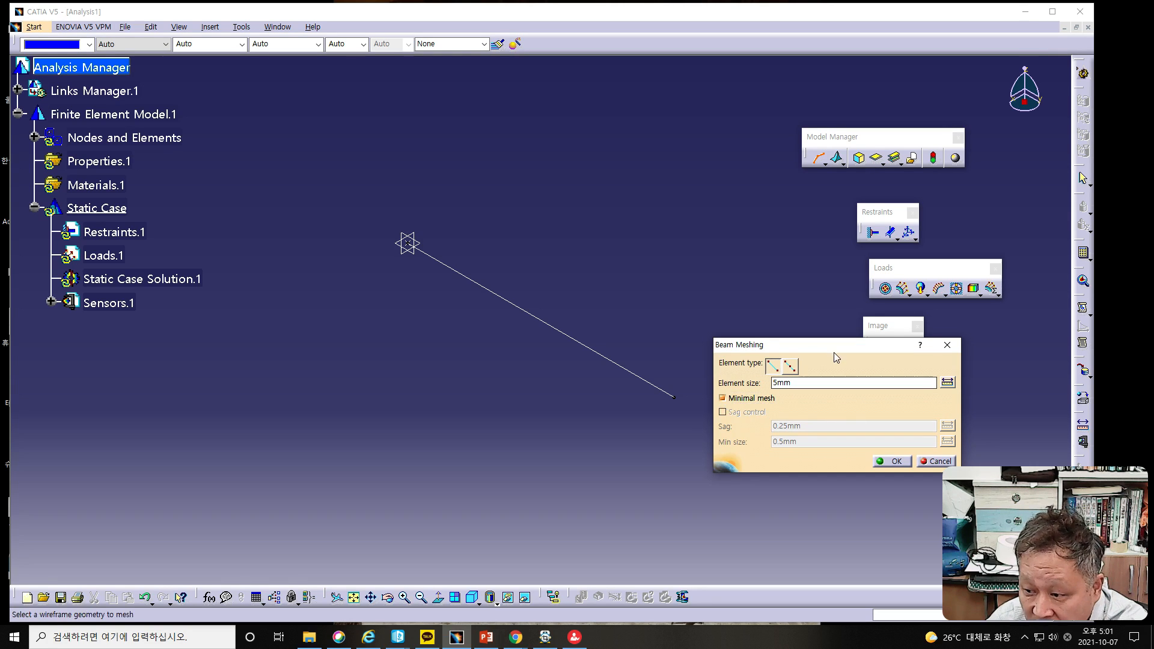
Step: Mesh the line as a beam with a 5 mm element size
{"action": "left_click_drag", "start_coordinate": [835, 347], "coordinate": [766, 304]}
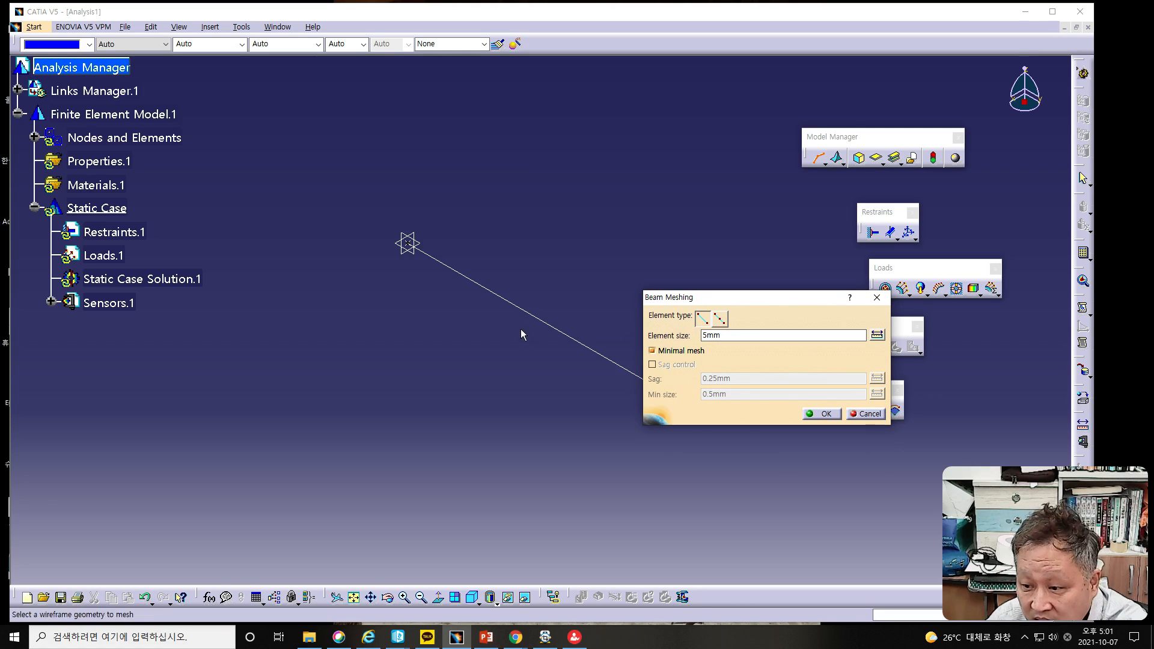
{"action": "left_click", "coordinate": [536, 318]}
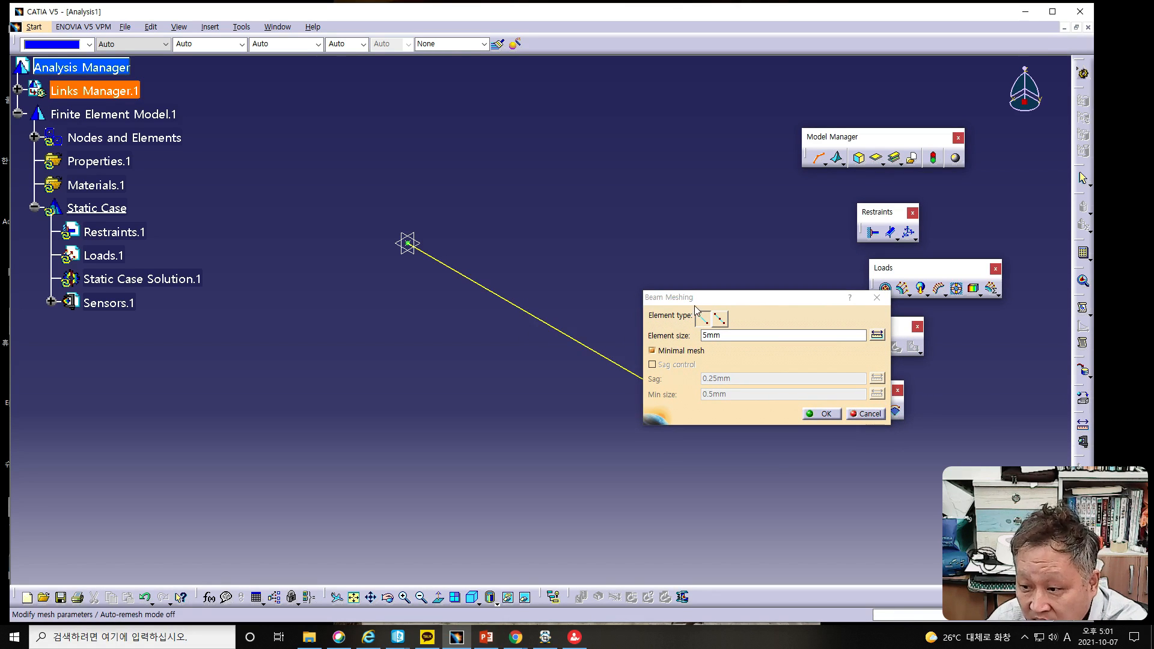
{"action": "left_click_drag", "start_coordinate": [723, 301], "coordinate": [745, 225]}
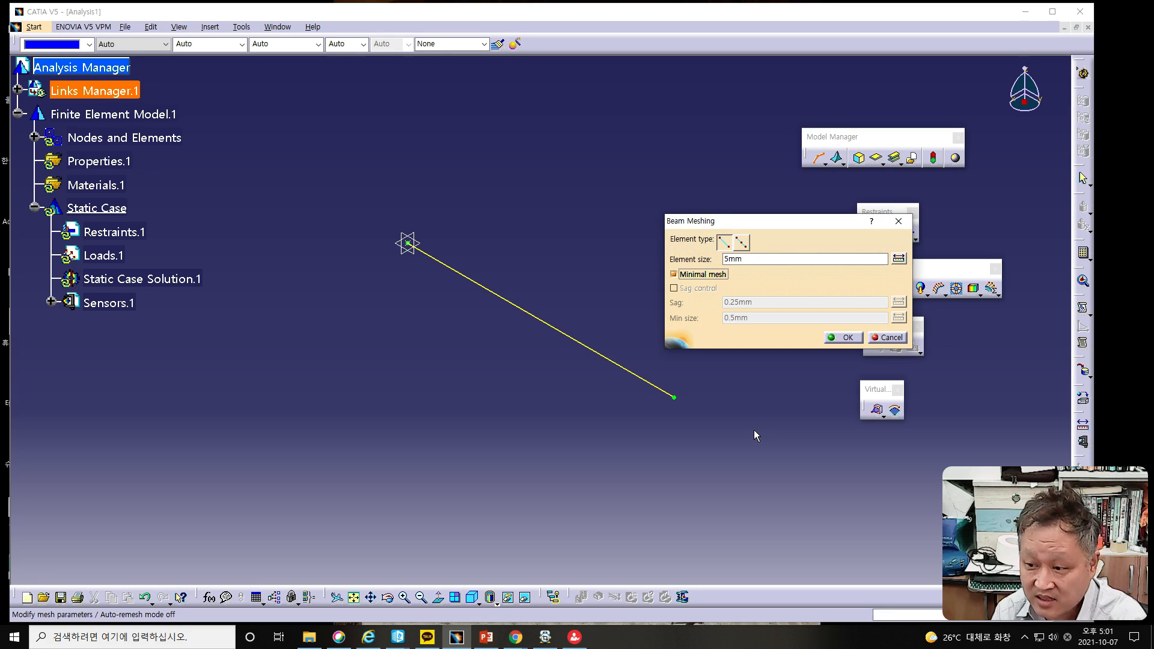
{"action": "left_click", "coordinate": [846, 339]}
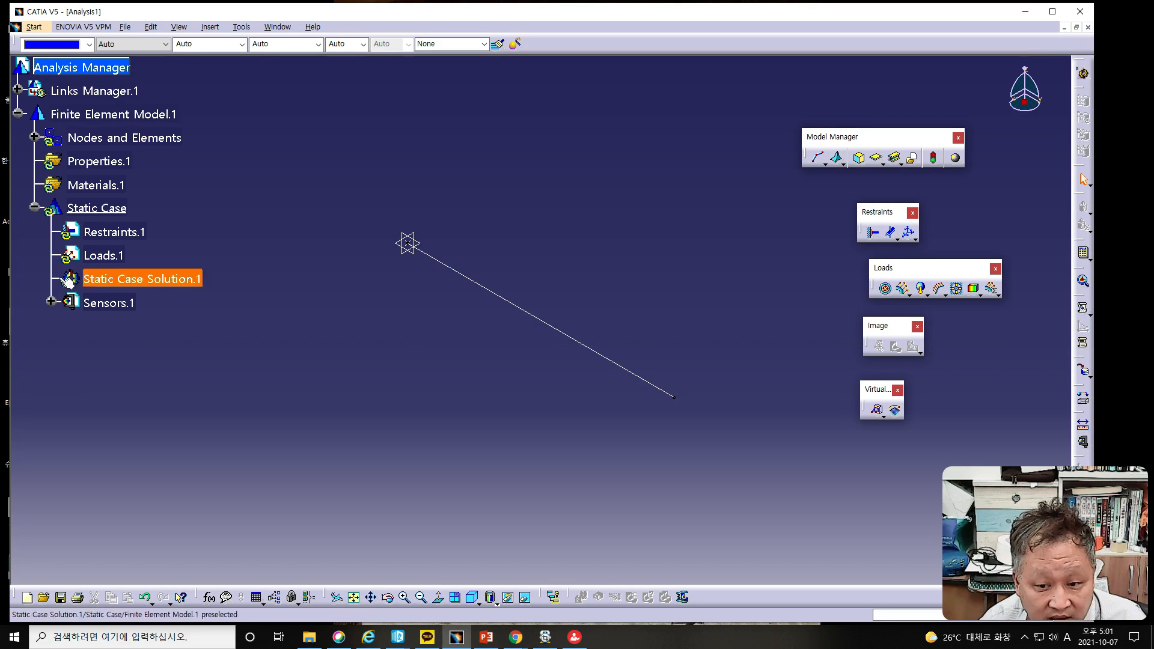
Step: Examine the entries under Sensors.1 and the parameters of 1D Mesh.1, leaving the mesh settings as they are
{"action": "left_click", "coordinate": [50, 301]}
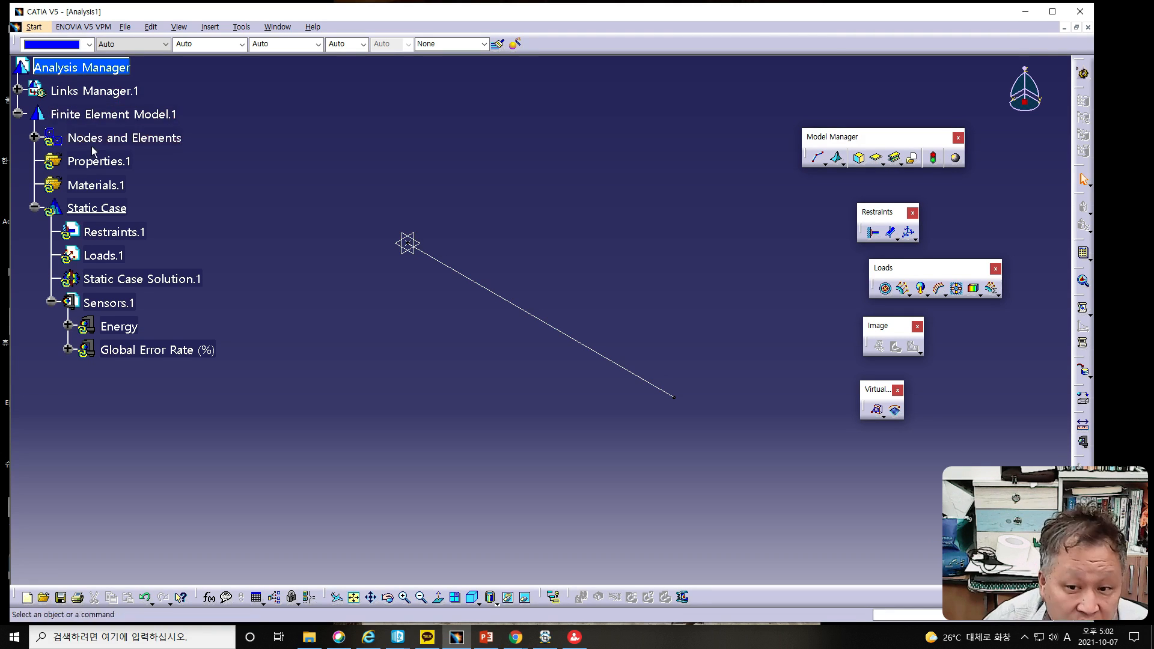
{"action": "left_click", "coordinate": [34, 138]}
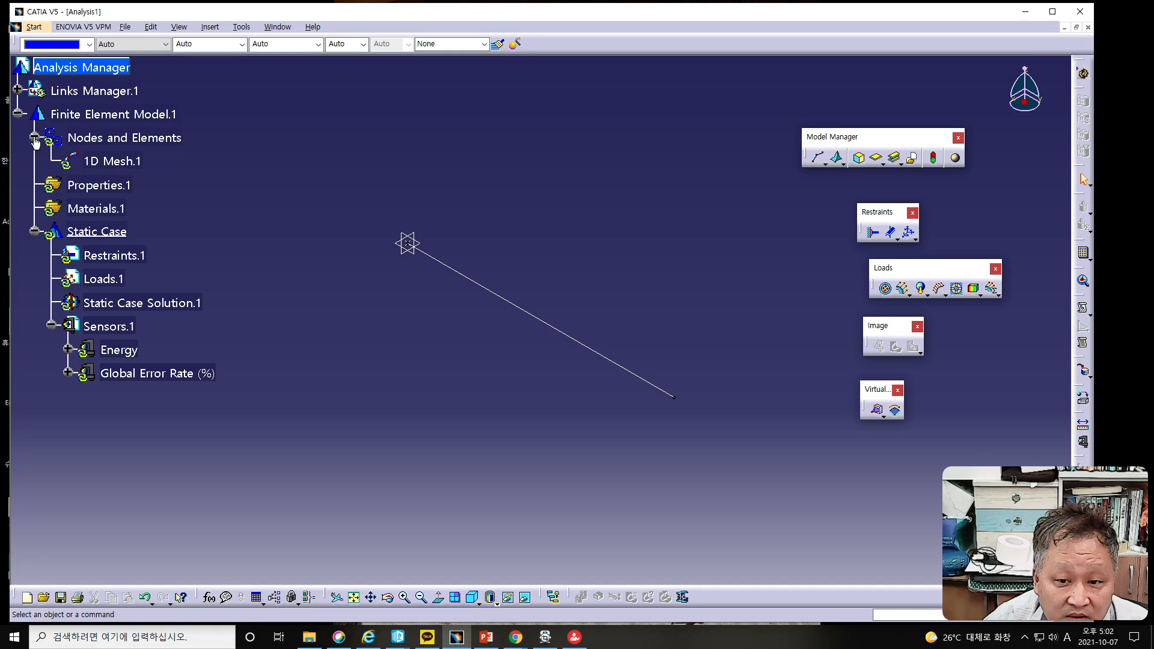
{"action": "double_click", "coordinate": [114, 162]}
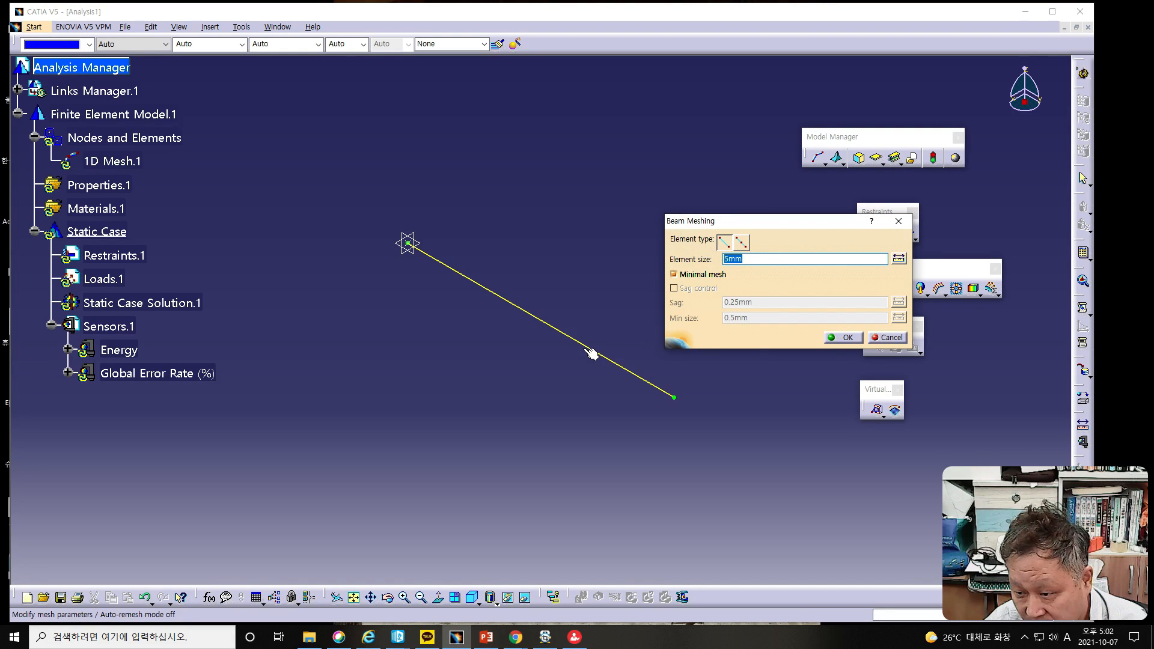
{"action": "left_click", "coordinate": [888, 338]}
Step: Switch to the PowerPoint beam analysis slides and read the Beam Mesher Selection and Section Property Assignment instructions
{"action": "key", "text": "alt+Tab"}
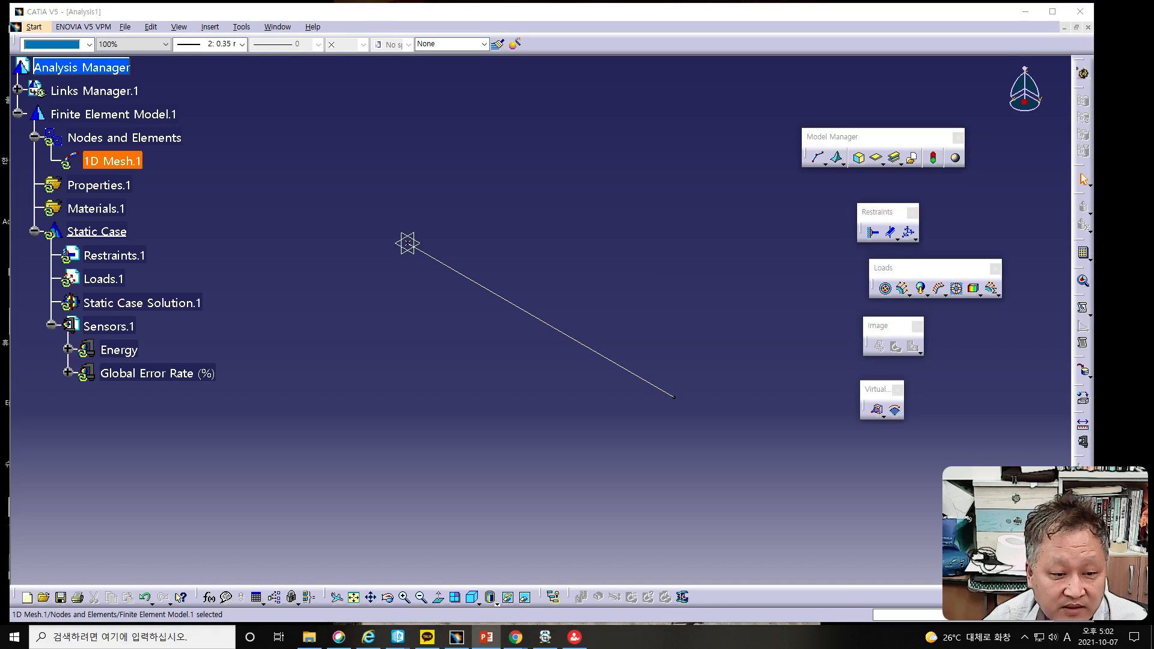
{"action": "left_click_drag", "start_coordinate": [0, 34], "coordinate": [651, 23]}
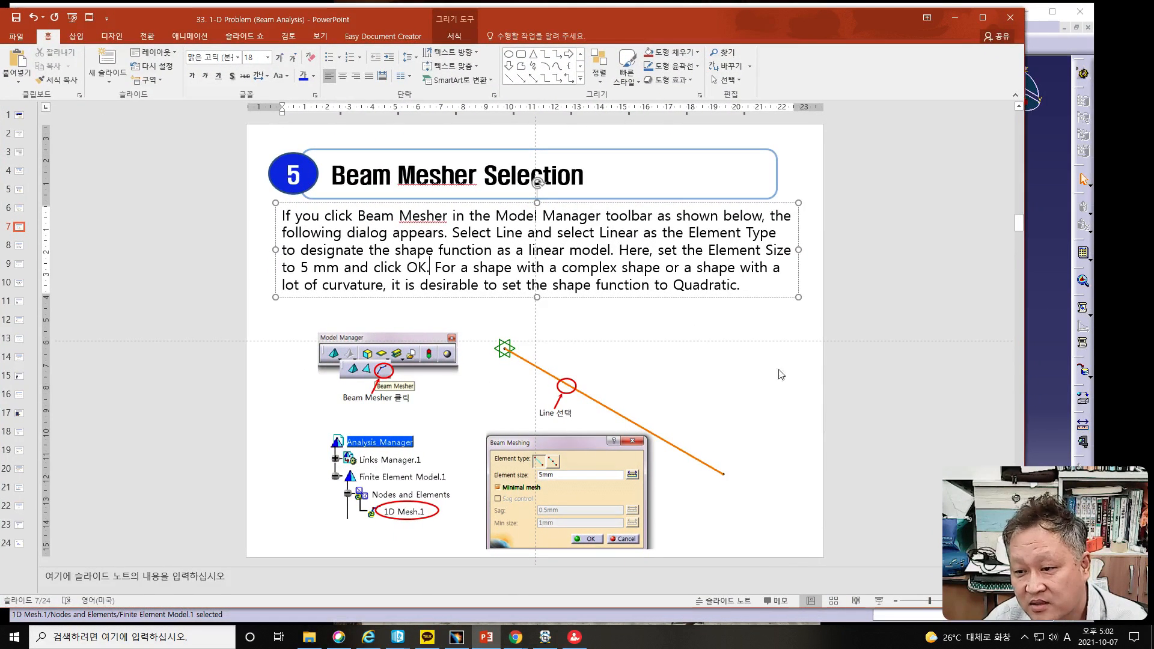
{"action": "left_click", "coordinate": [797, 377]}
{"action": "scroll", "coordinate": [798, 377], "scroll_direction": "down", "scroll_amount": 2}
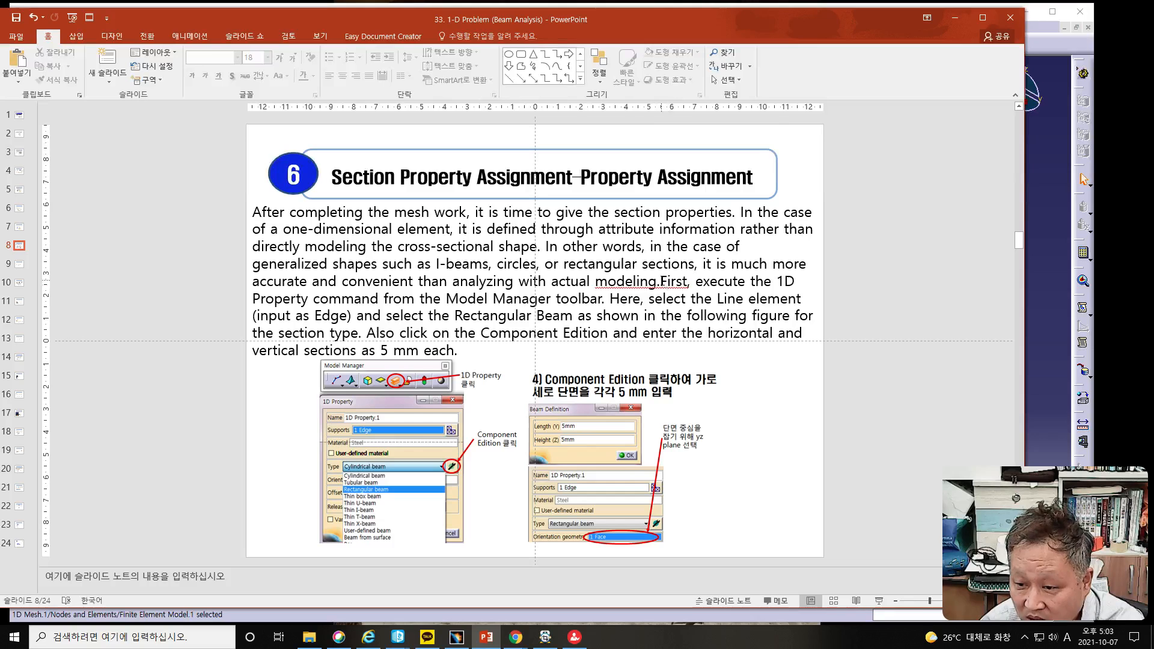
Step: Insert the missing space between "modeling." and "First" in the Section Property Assignment slide text
{"action": "left_click", "coordinate": [670, 281]}
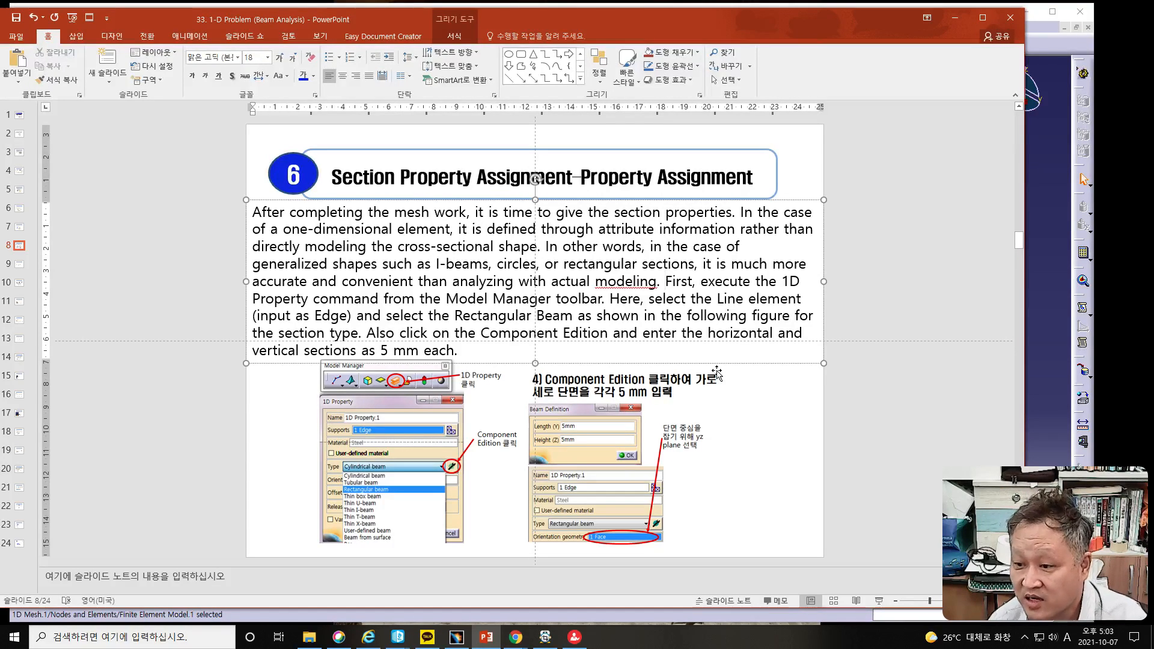
{"action": "left_click", "coordinate": [632, 282]}
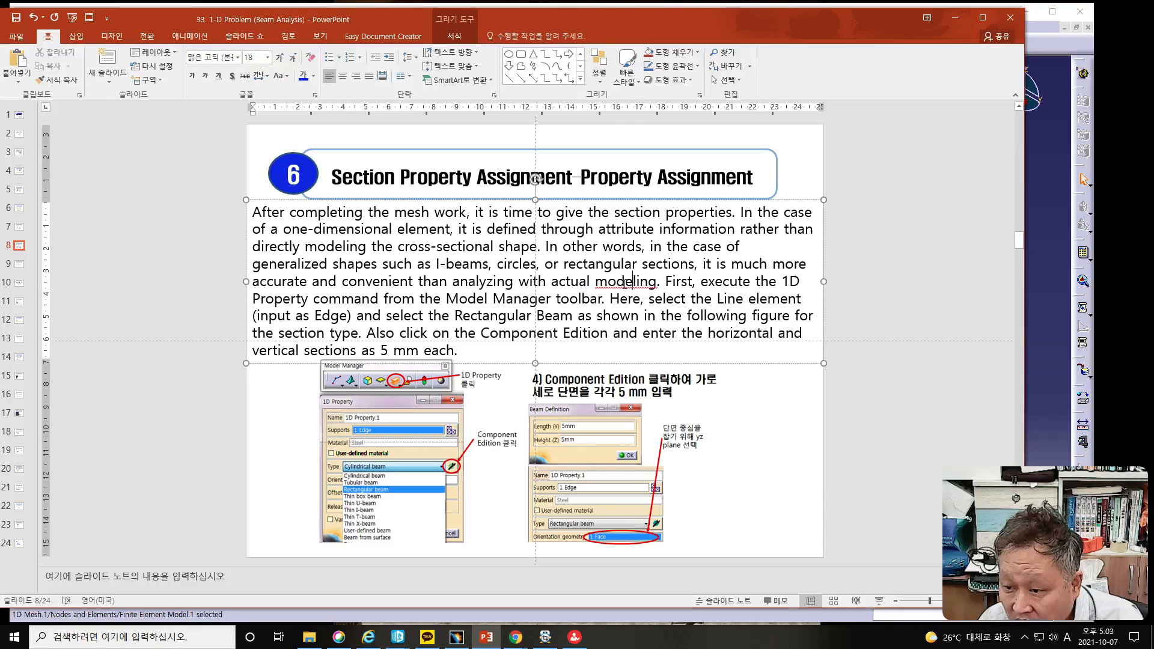
{"action": "right_click", "coordinate": [625, 282]}
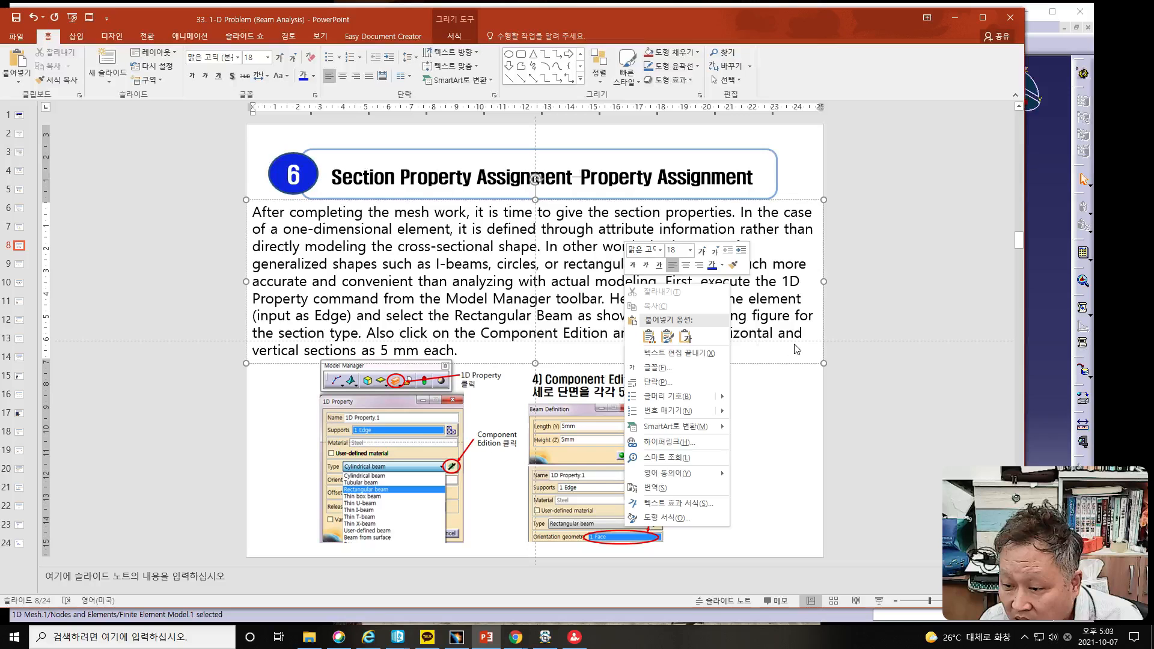
{"action": "key", "text": "Escape"}
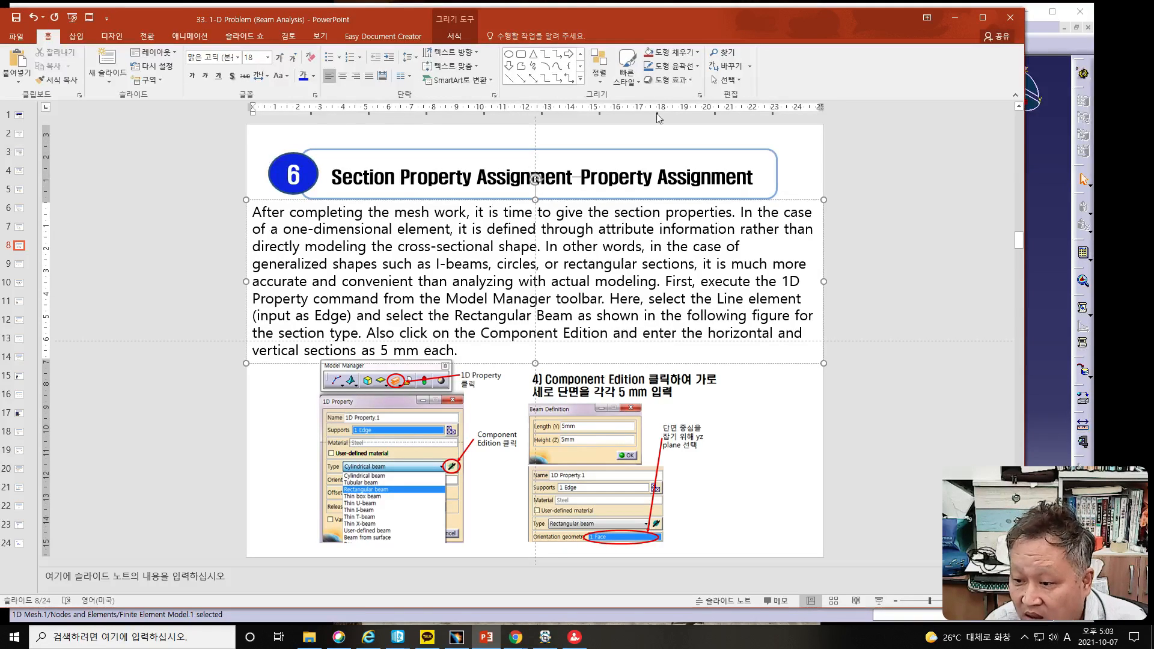
Step: Return to CATIA and start a 1D property with the line edge as its support
{"action": "left_click_drag", "start_coordinate": [635, 20], "coordinate": [0, 25]}
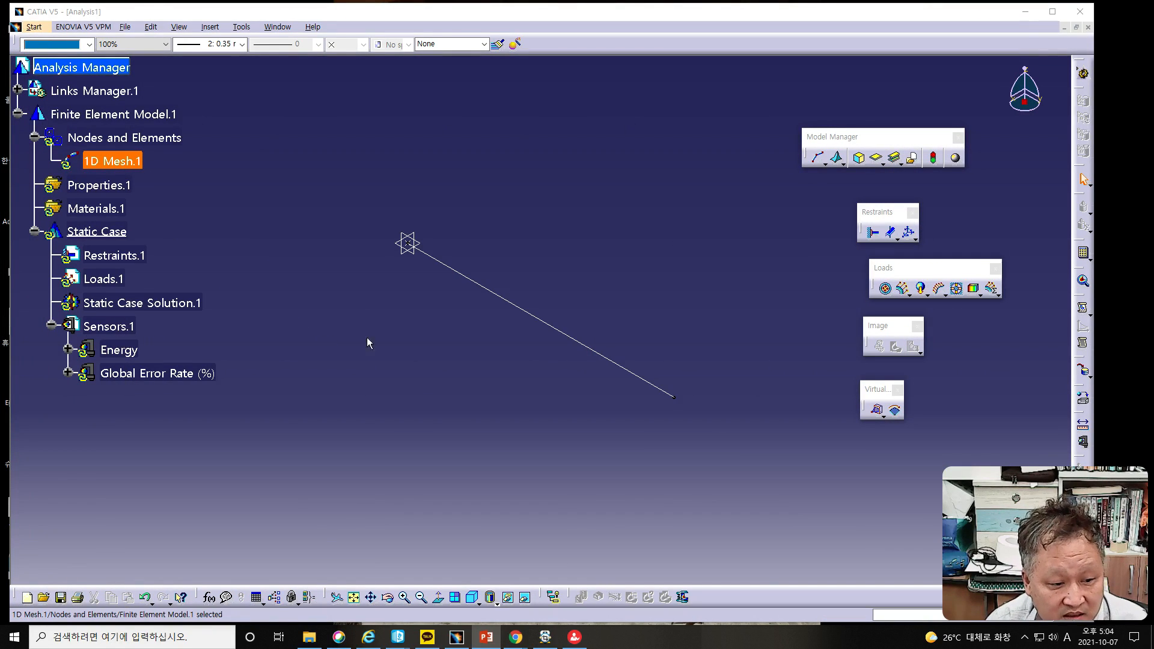
{"action": "left_click", "coordinate": [896, 160]}
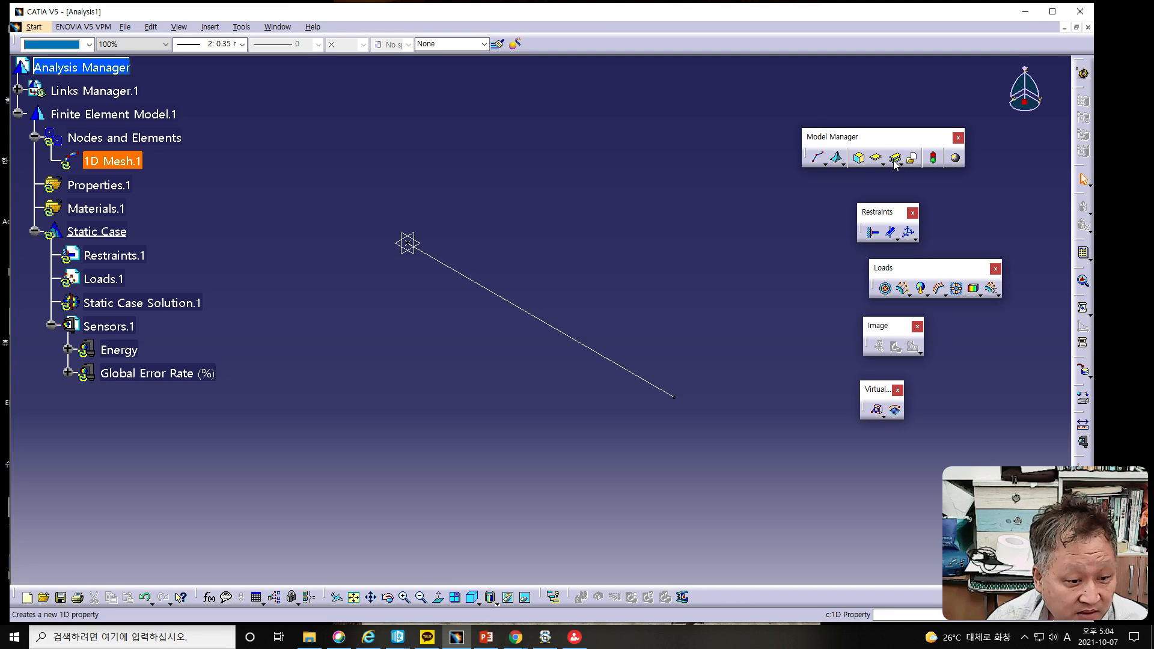
{"action": "left_click", "coordinate": [895, 160]}
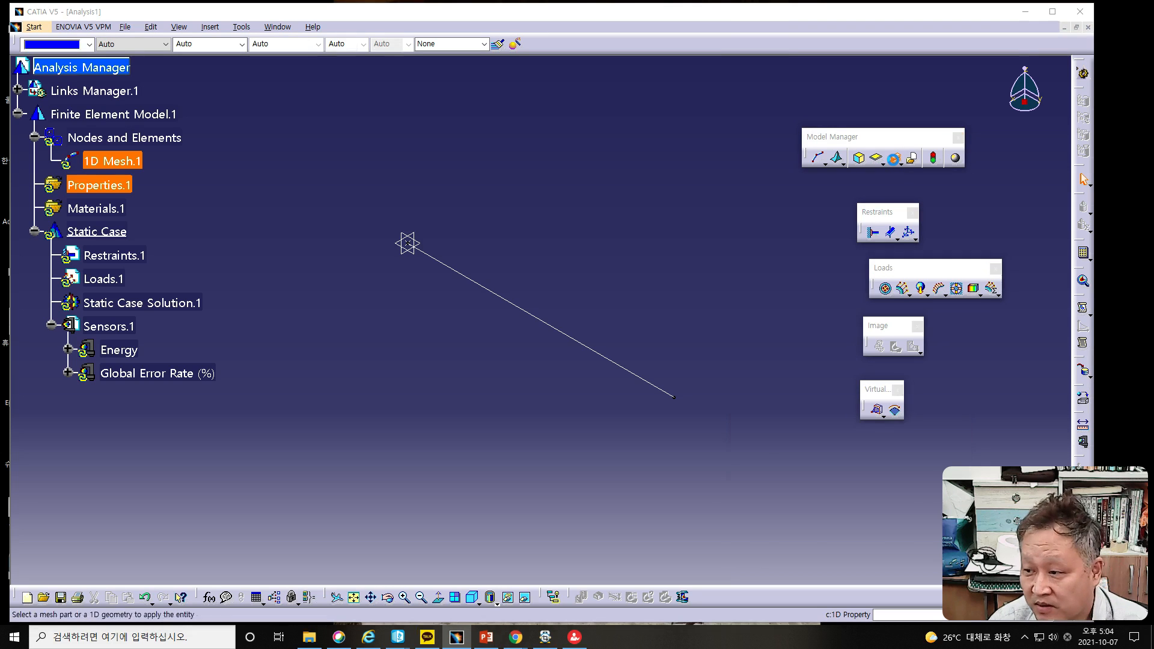
{"action": "left_click_drag", "start_coordinate": [818, 381], "coordinate": [678, 253]}
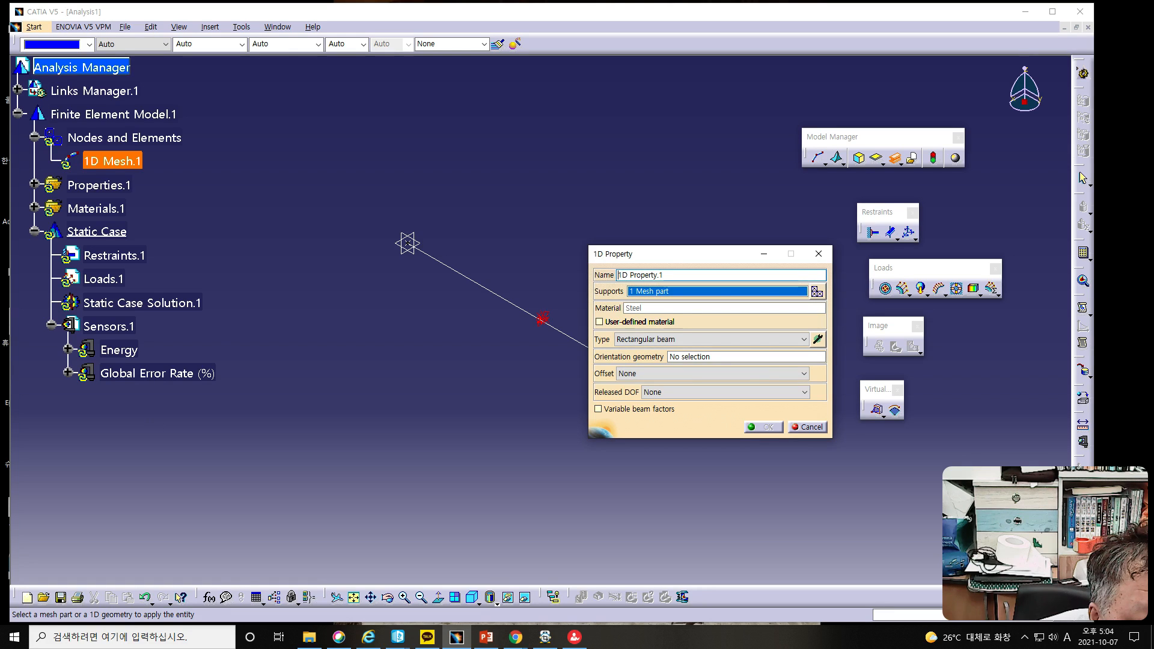
{"action": "key", "text": "alt+Tab"}
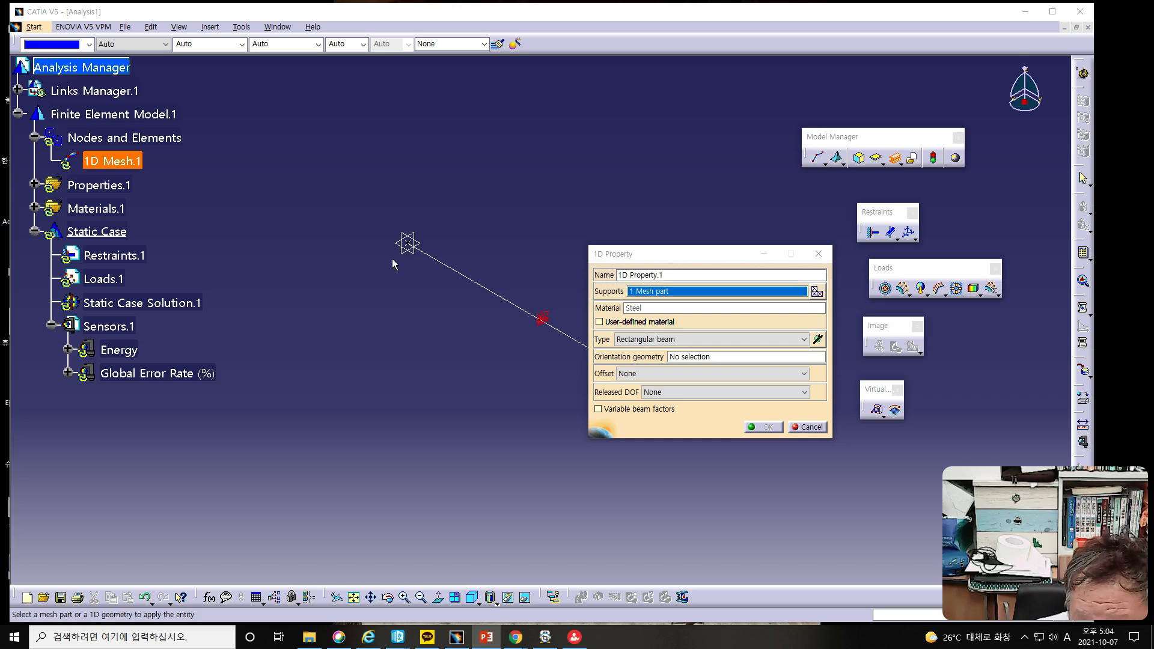
{"action": "left_click", "coordinate": [434, 258]}
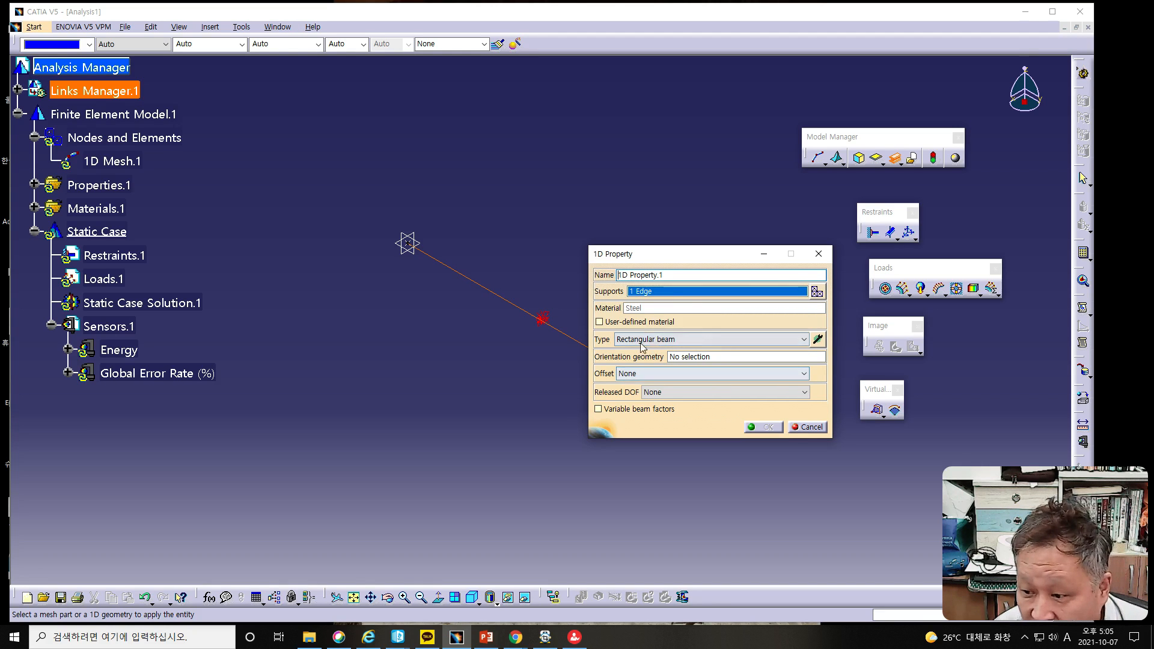
Step: Try the Cylindrical, Tubular and Thin box beam types for the 1D property, then return to Rectangular beam
{"action": "left_click", "coordinate": [705, 341]}
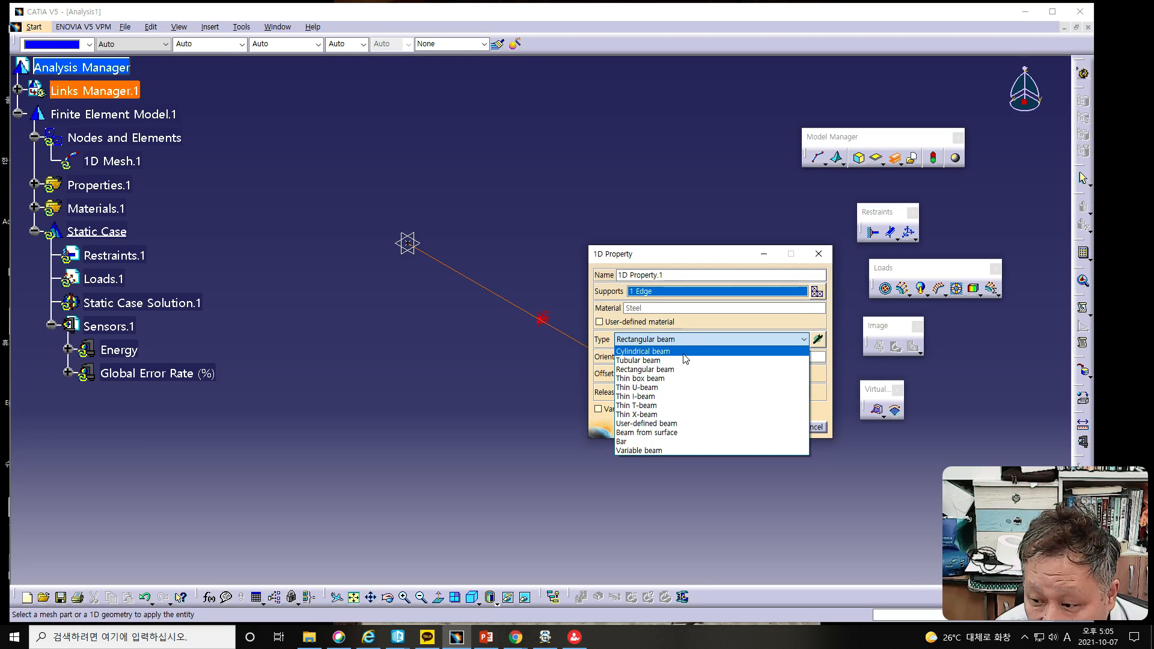
{"action": "left_click", "coordinate": [683, 353]}
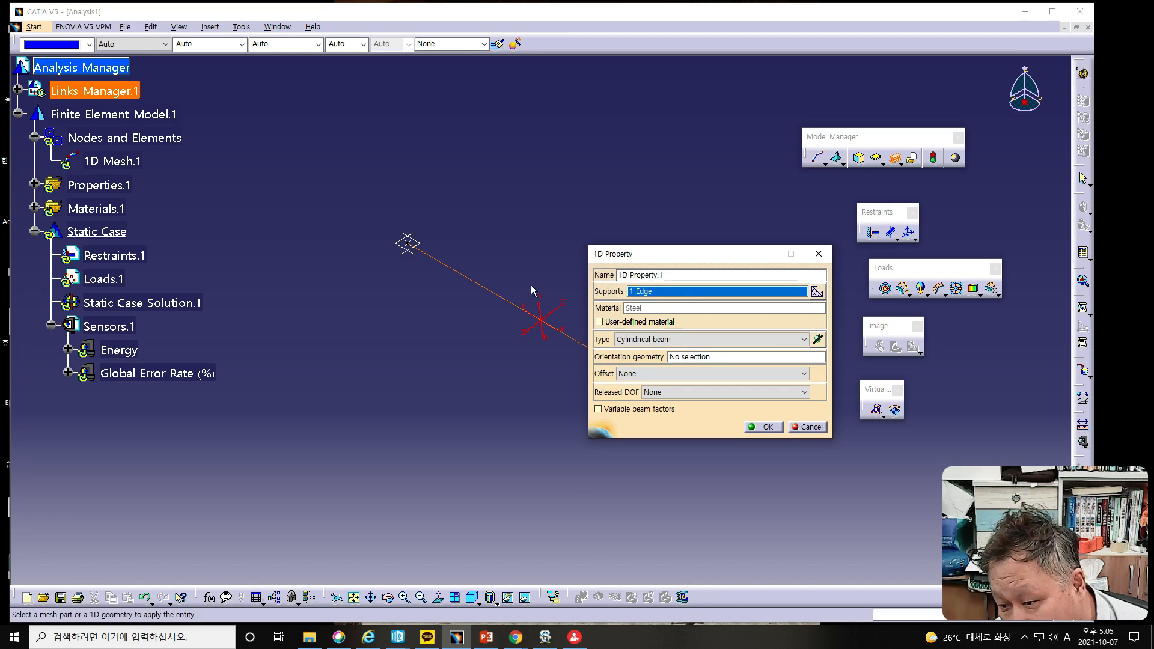
{"action": "left_click", "coordinate": [667, 340]}
{"action": "left_click", "coordinate": [657, 360]}
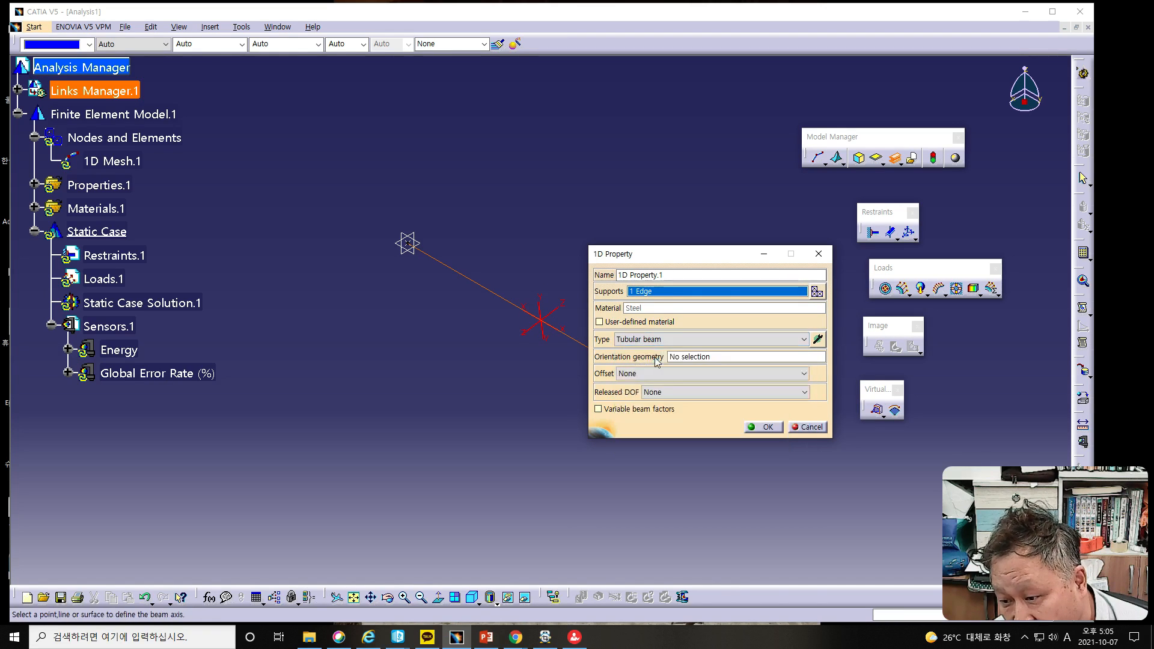
{"action": "left_click", "coordinate": [661, 339]}
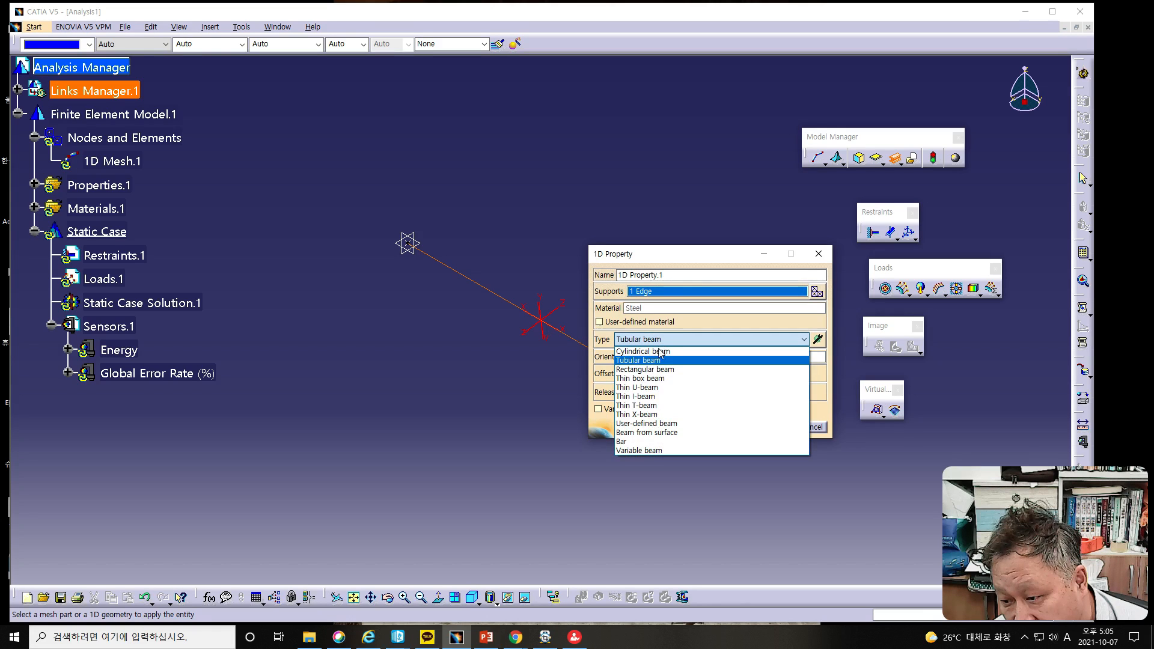
{"action": "left_click", "coordinate": [652, 379]}
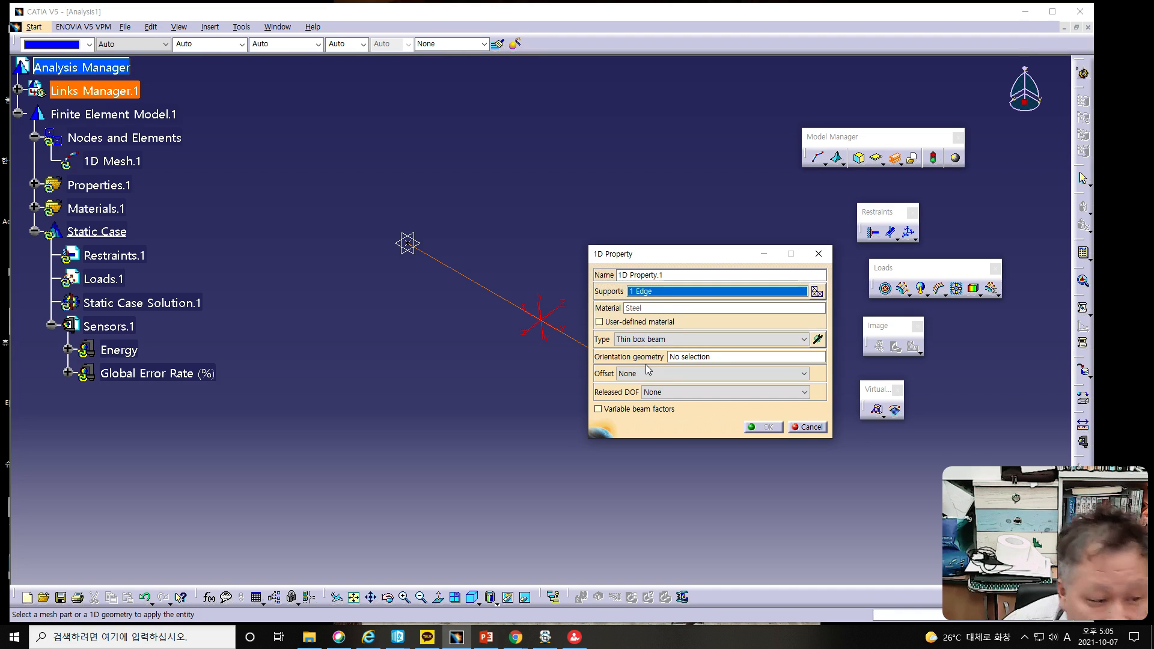
{"action": "left_click", "coordinate": [645, 340]}
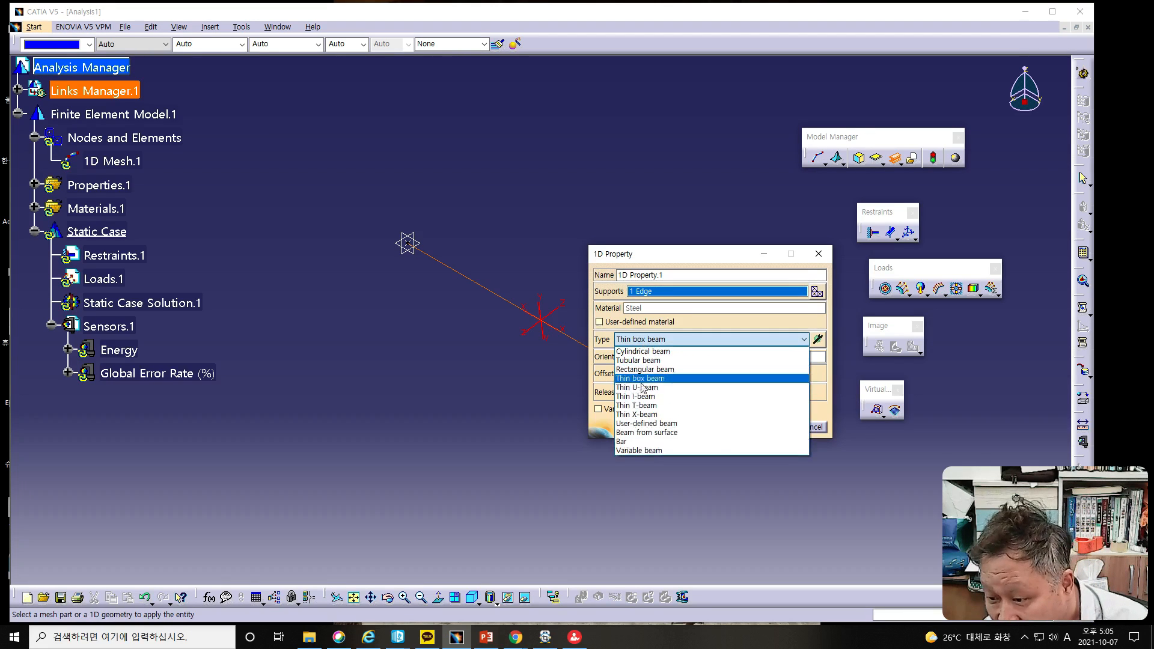
{"action": "left_click", "coordinate": [640, 369]}
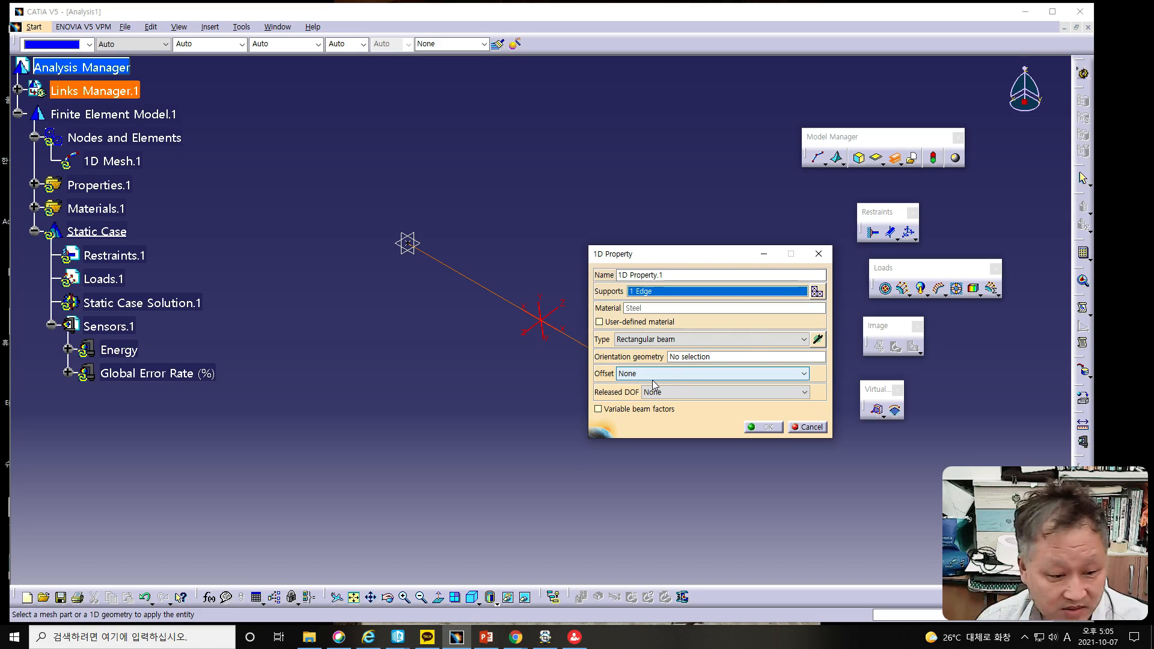
Step: Define the rectangular beam section with a length (Y) of 5 mm and a height (Z) of 5 mm
{"action": "left_click", "coordinate": [818, 341]}
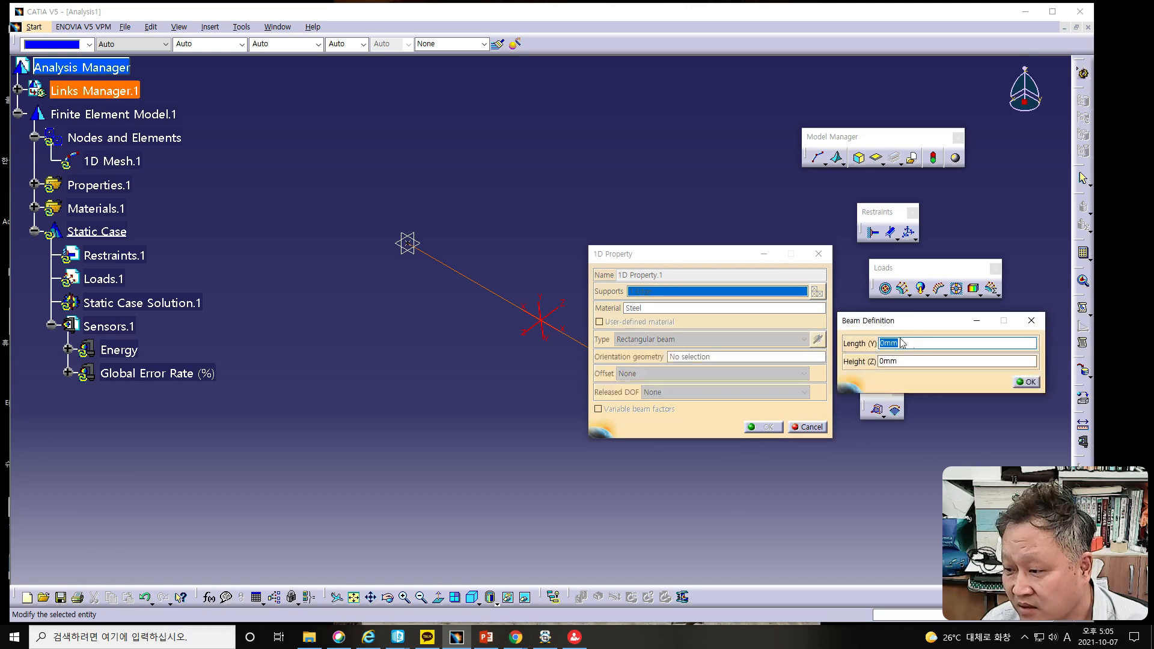
{"action": "left_click_drag", "start_coordinate": [905, 321], "coordinate": [361, 370]}
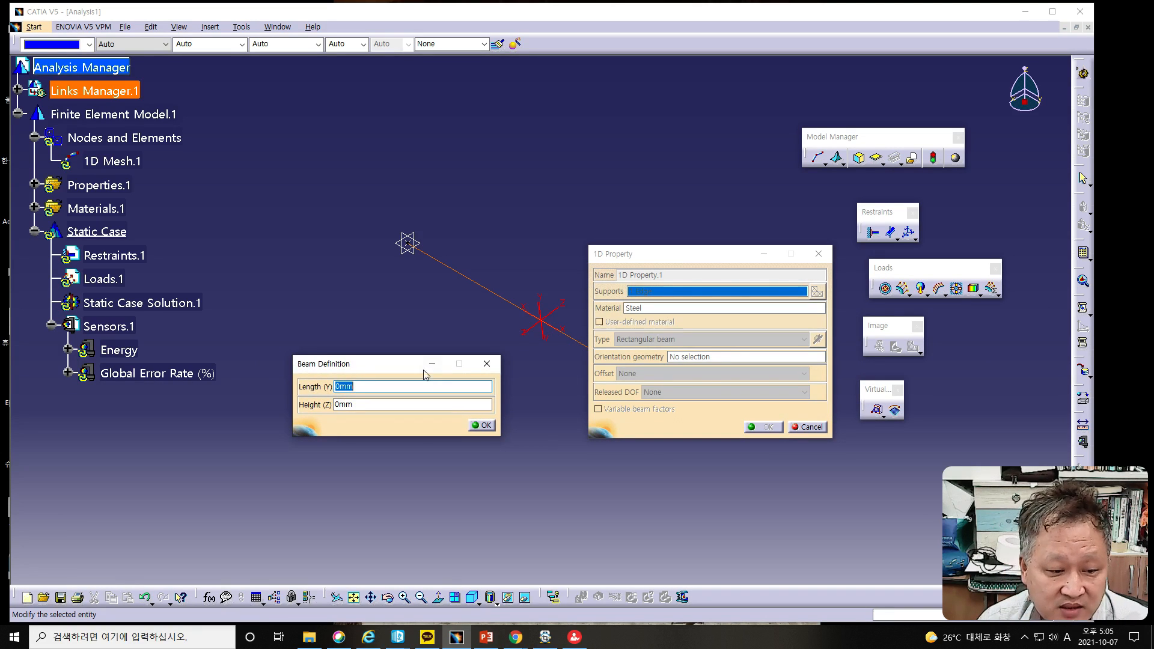
{"action": "left_click", "coordinate": [337, 388]}
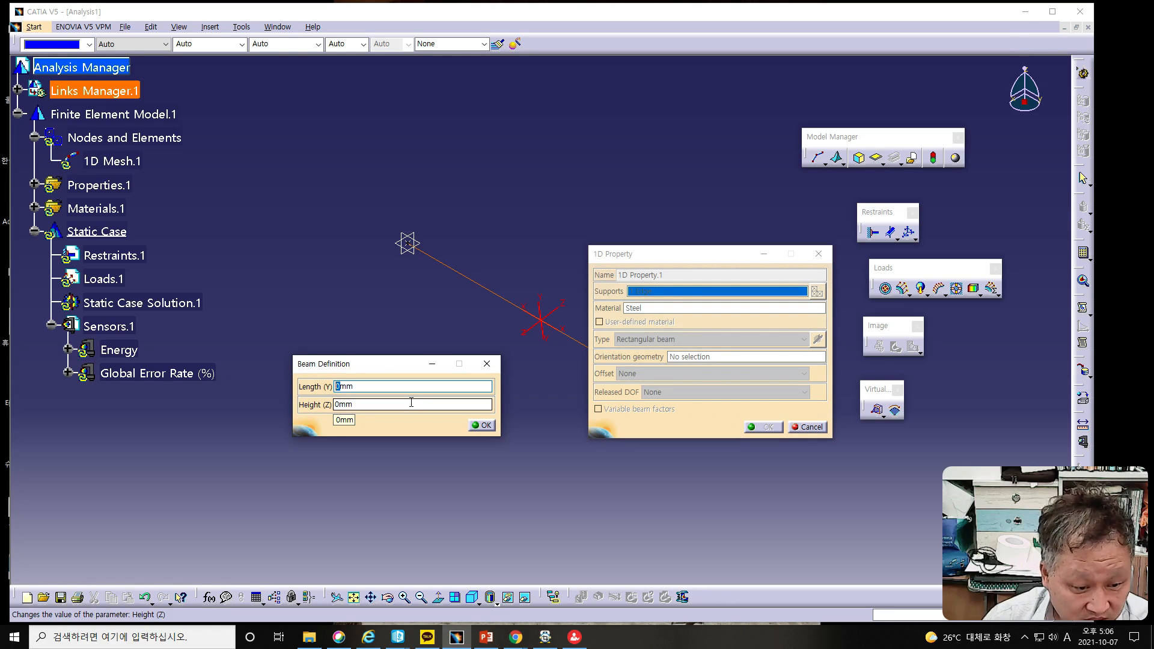
{"action": "type", "text": "5"}
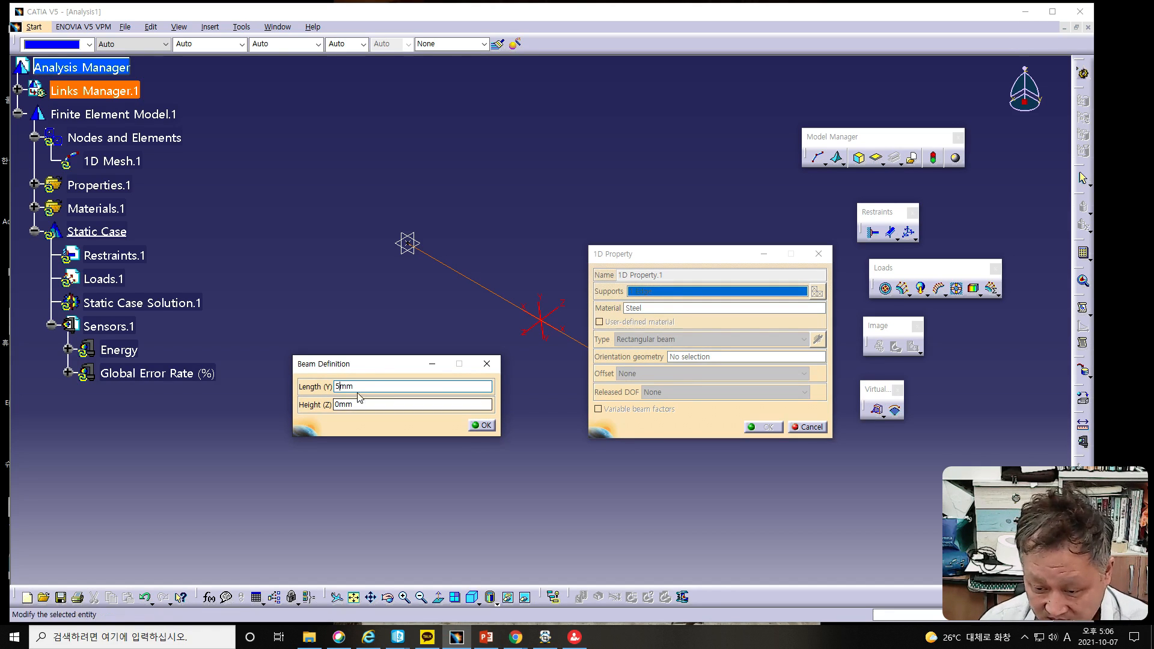
{"action": "left_click_drag", "start_coordinate": [341, 405], "coordinate": [330, 406]}
{"action": "type", "text": "5"}
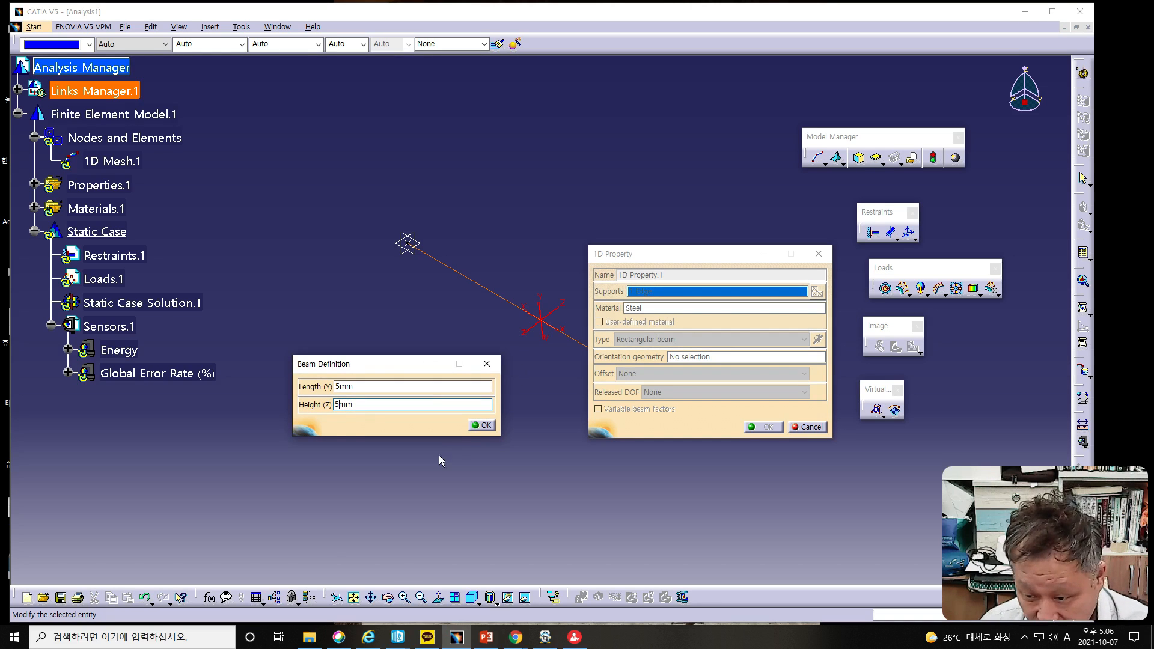
{"action": "left_click", "coordinate": [483, 425]}
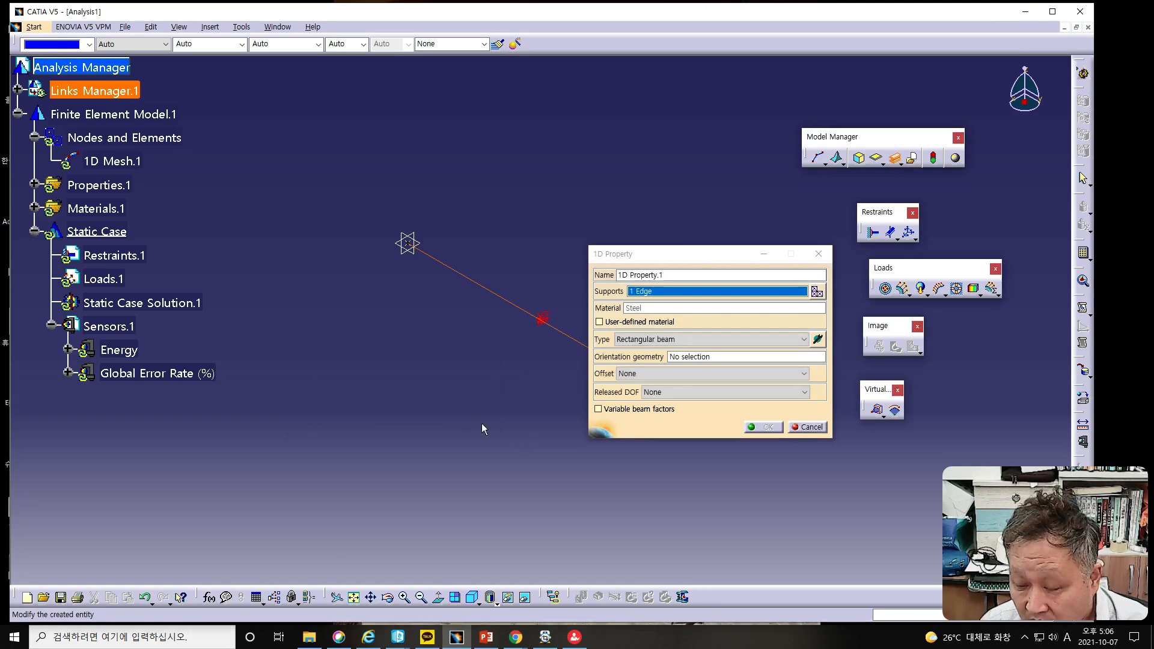
Step: Enlarge the rectangular beam section to a length (Y) of 50 mm and a height (Z) of 50 mm
{"action": "left_click", "coordinate": [818, 340]}
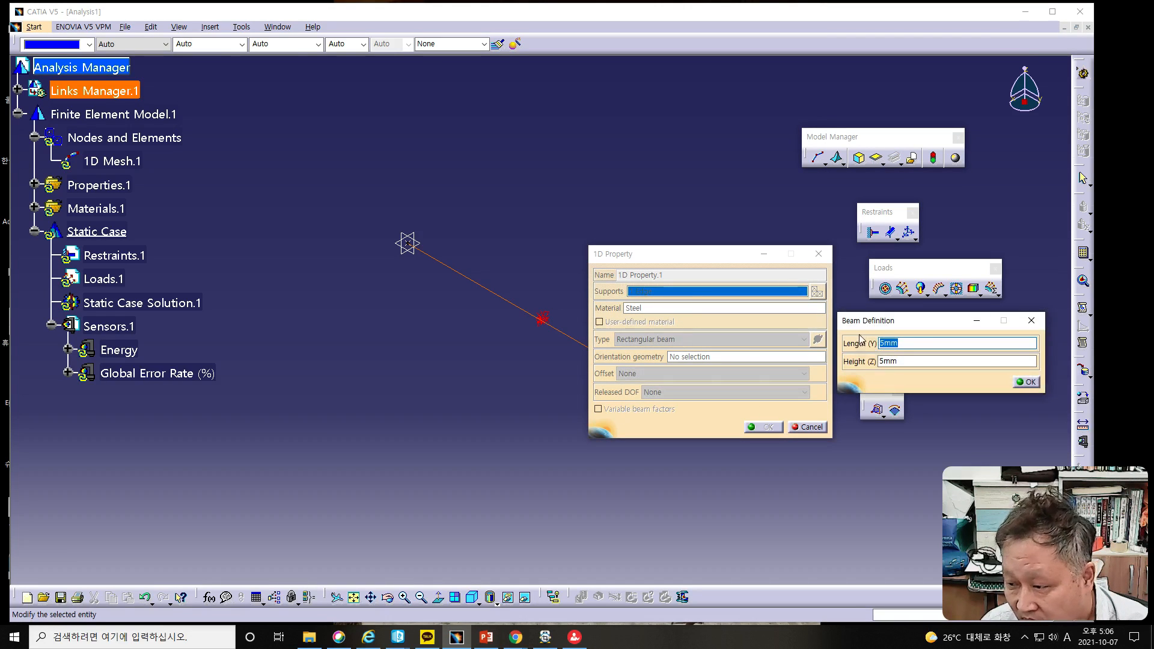
{"action": "type", "text": "50mm"}
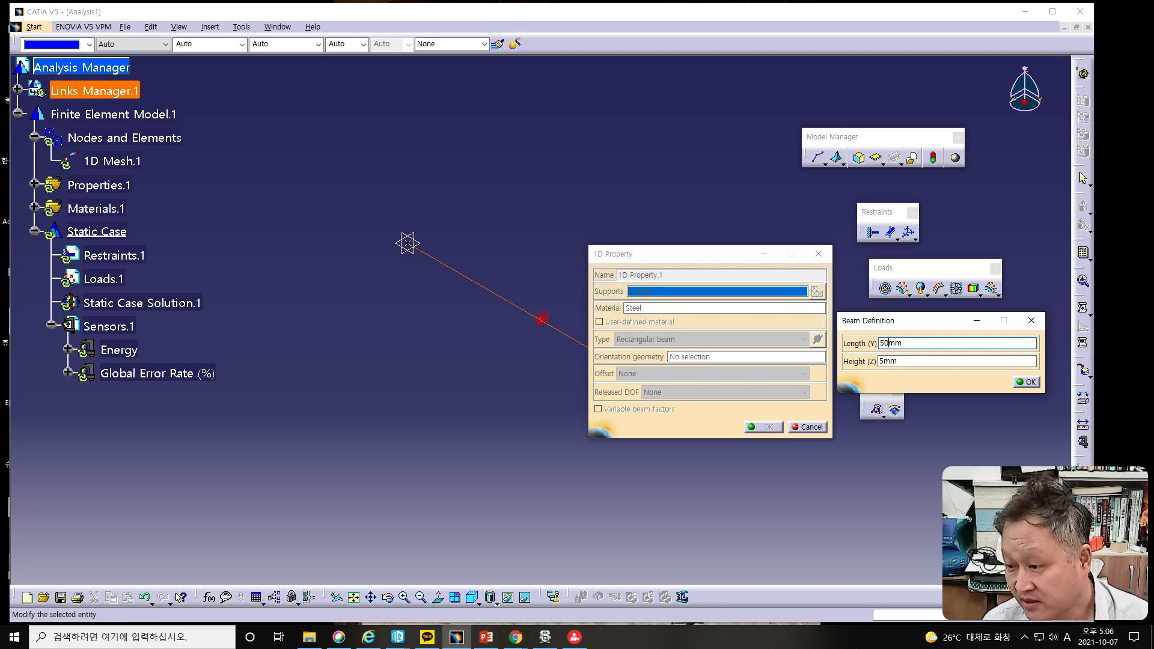
{"action": "left_click", "coordinate": [884, 362]}
{"action": "type", "text": "0"}
{"action": "left_click", "coordinate": [1026, 381]}
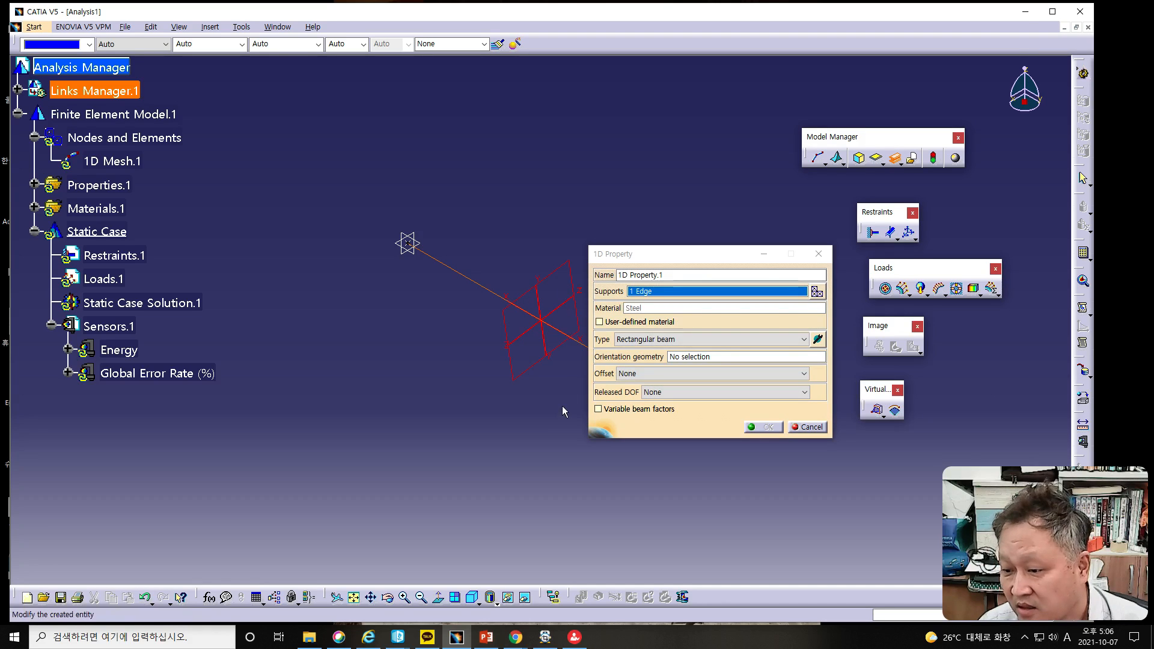
{"action": "middle_click_drag", "start_coordinate": [561, 405], "coordinate": [339, 304]}
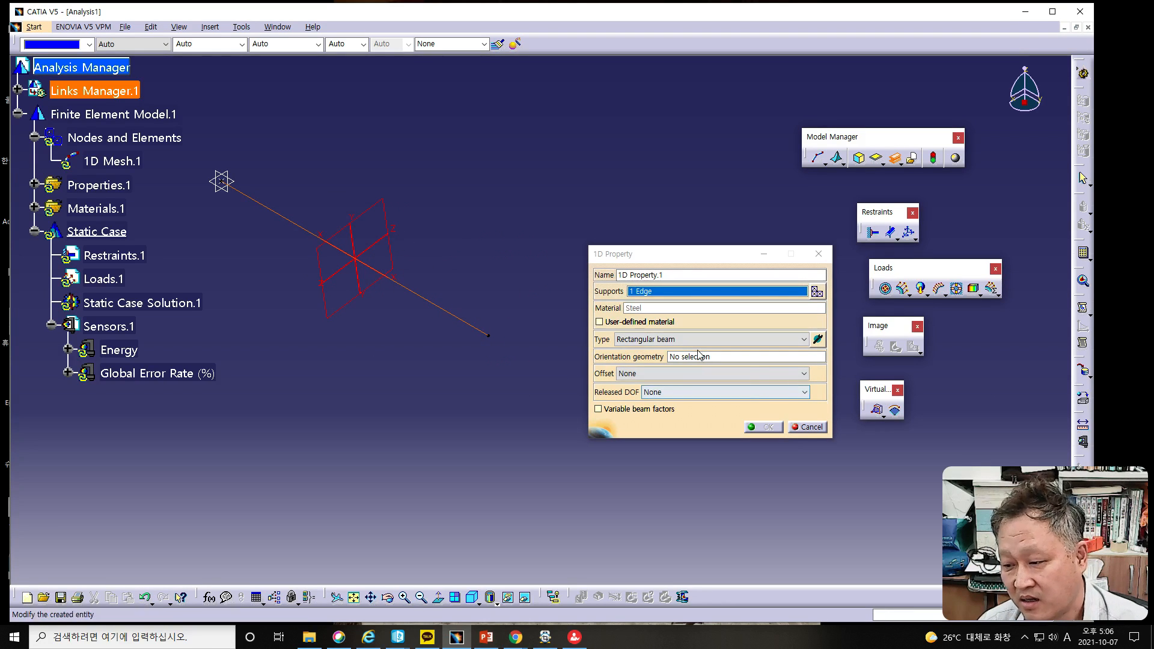
Step: Set the beam section's length (Y) and height (Z) back to 5 mm each
{"action": "left_click", "coordinate": [818, 339]}
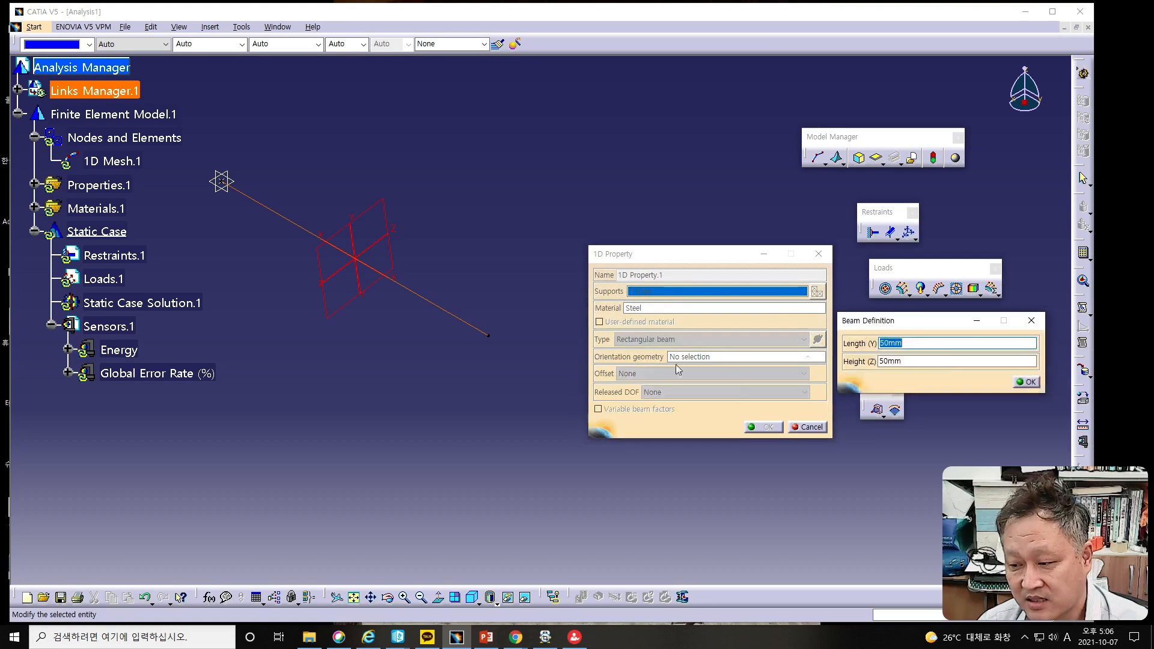
{"action": "left_click_drag", "start_coordinate": [886, 344], "coordinate": [891, 354]}
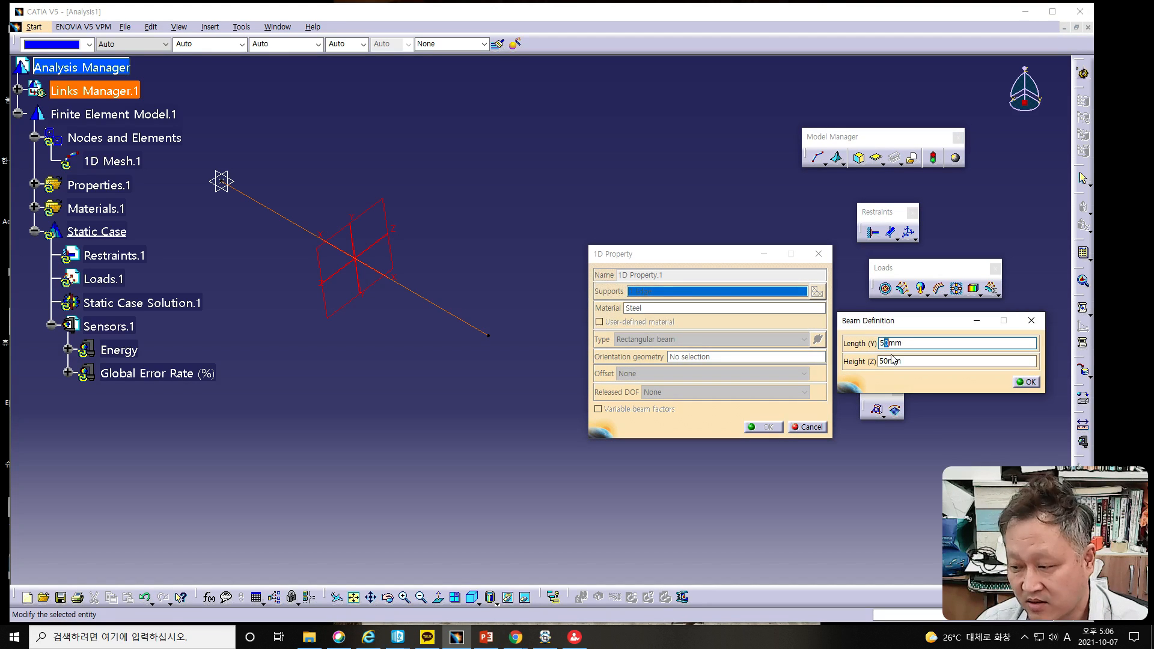
{"action": "left_click", "coordinate": [884, 360]}
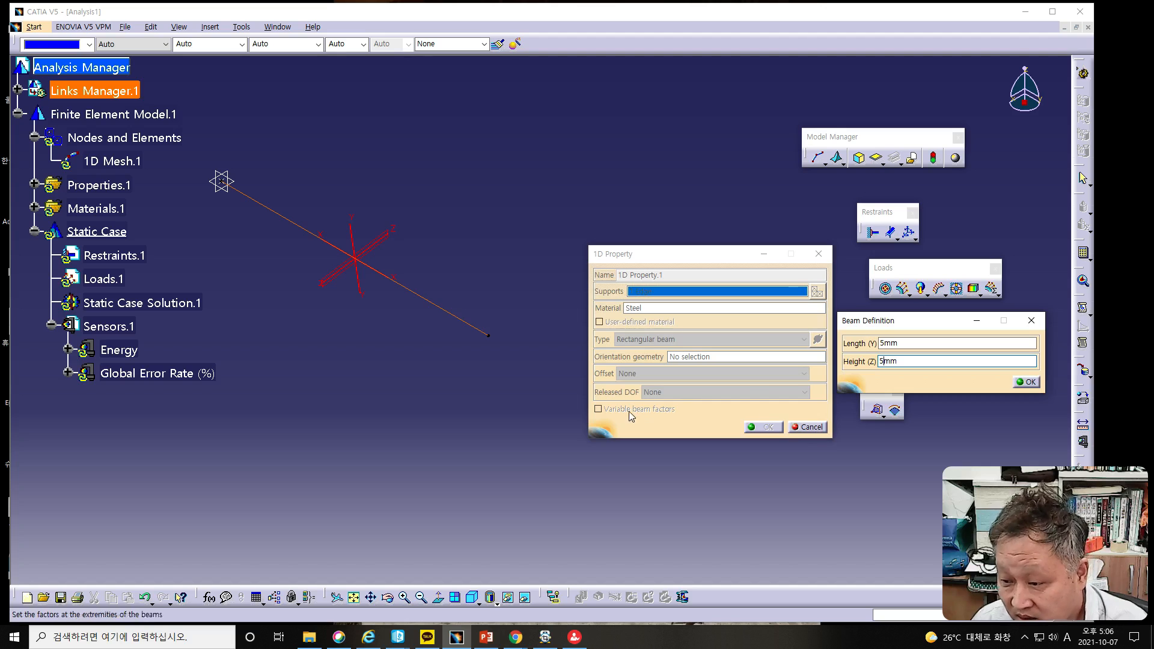
{"action": "key", "text": "Return"}
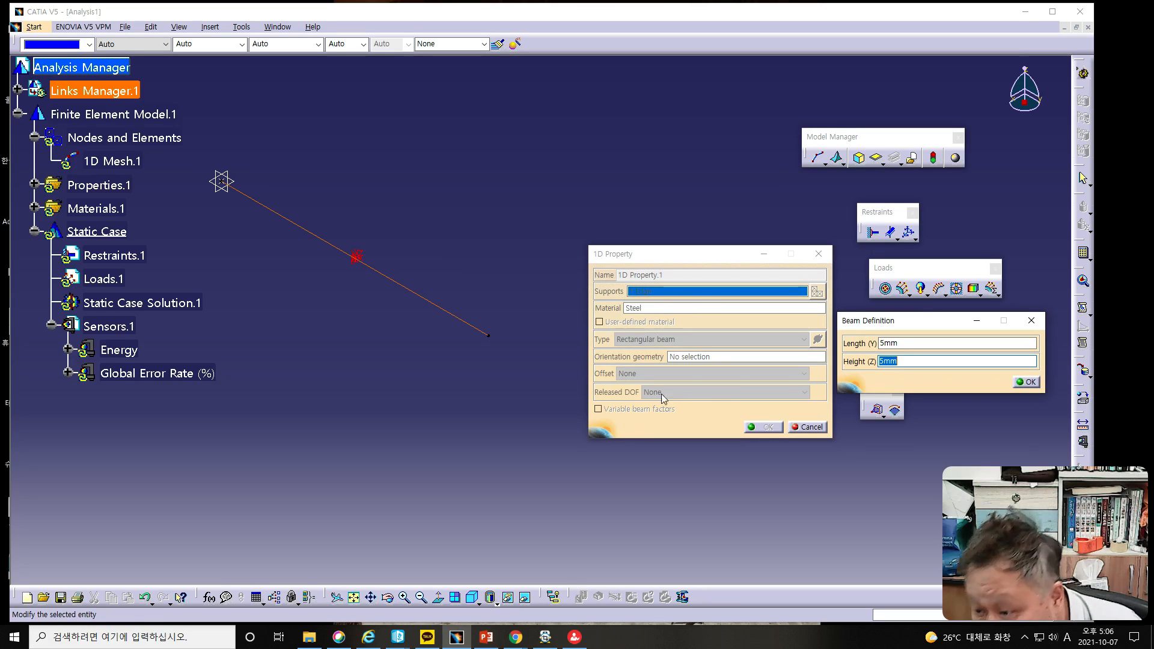
{"action": "left_click", "coordinate": [654, 416]}
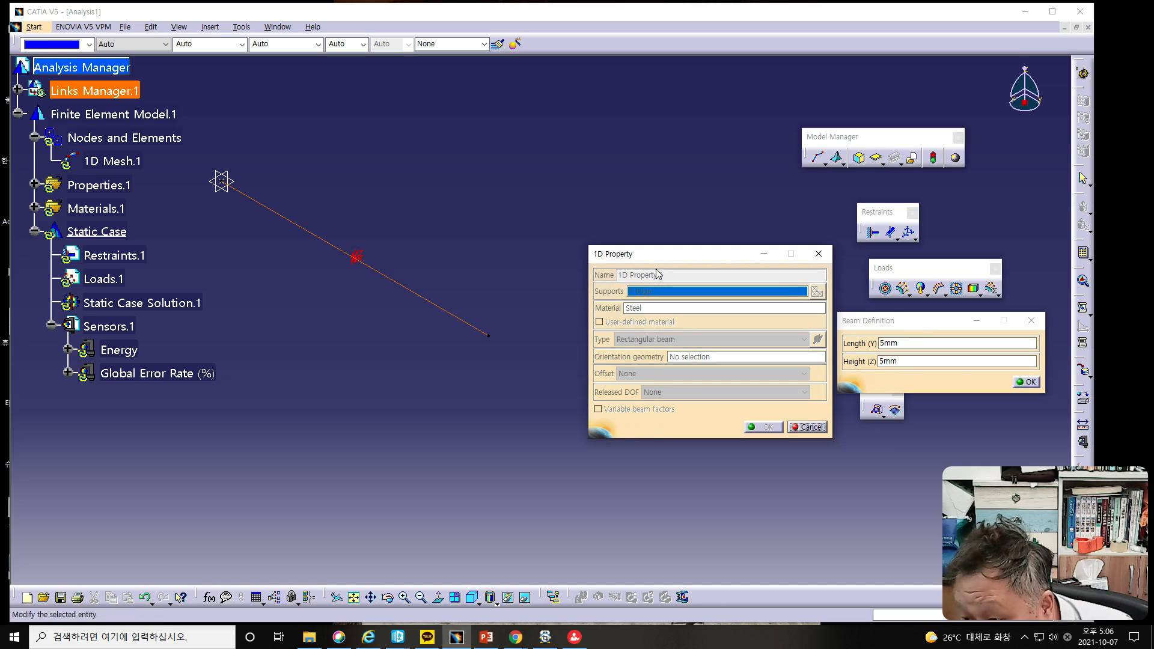
{"action": "left_click", "coordinate": [1029, 382]}
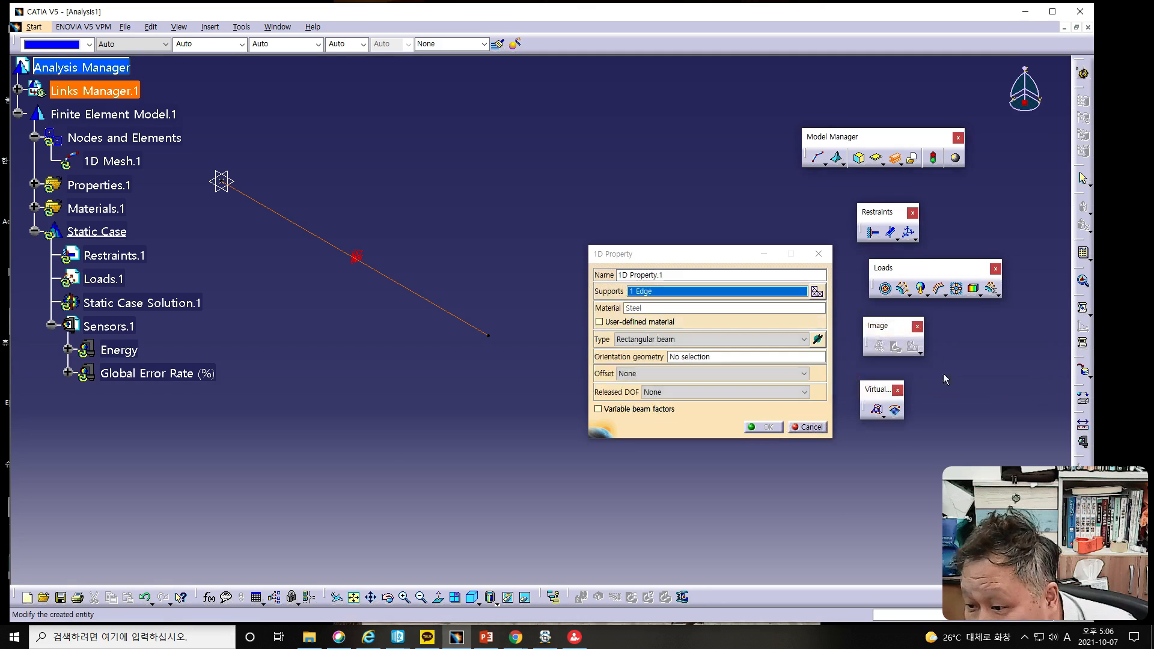
Step: Remove the line edge from the 1D property's supports and select it again
{"action": "left_click", "coordinate": [712, 431]}
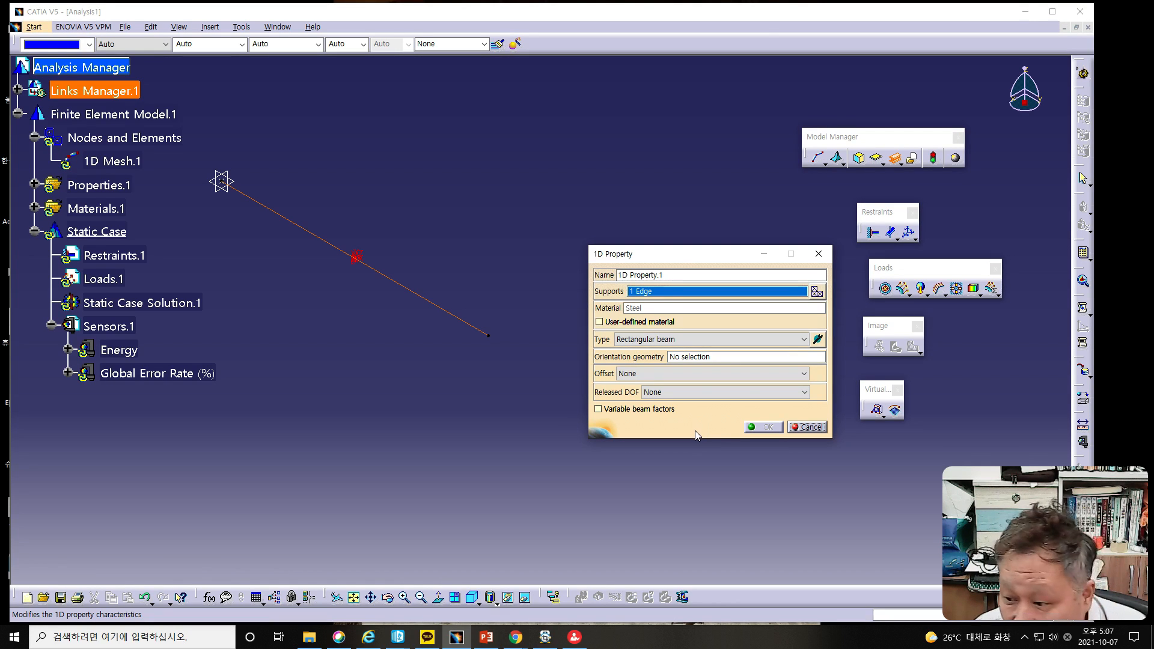
{"action": "left_click", "coordinate": [419, 295]}
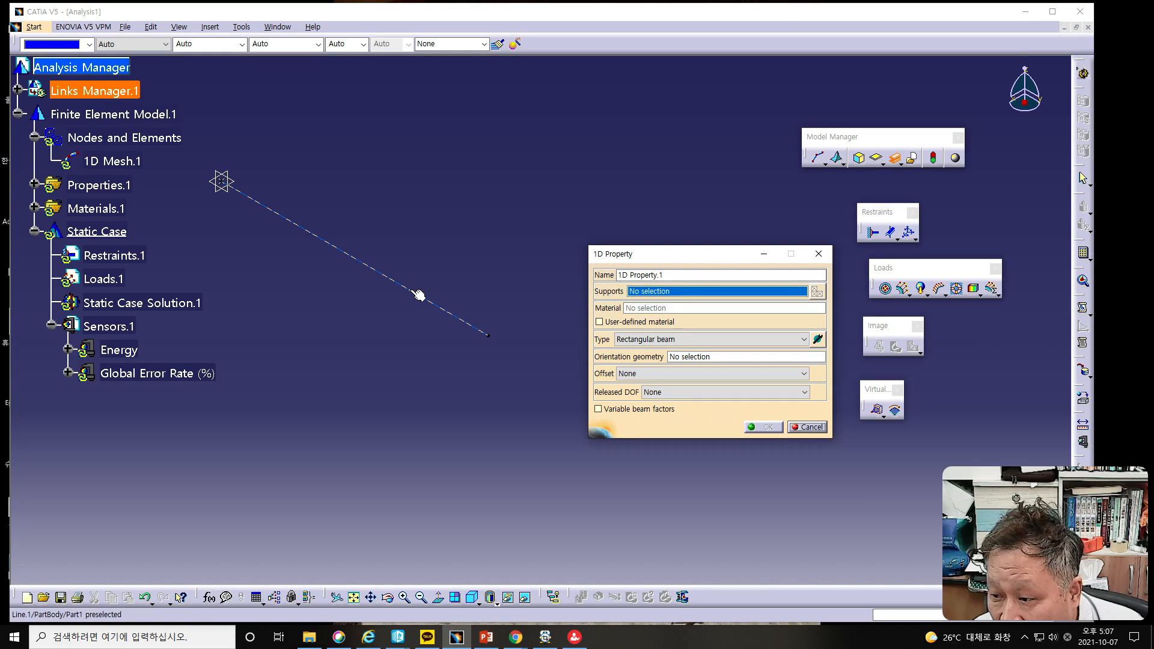
{"action": "left_click", "coordinate": [419, 294]}
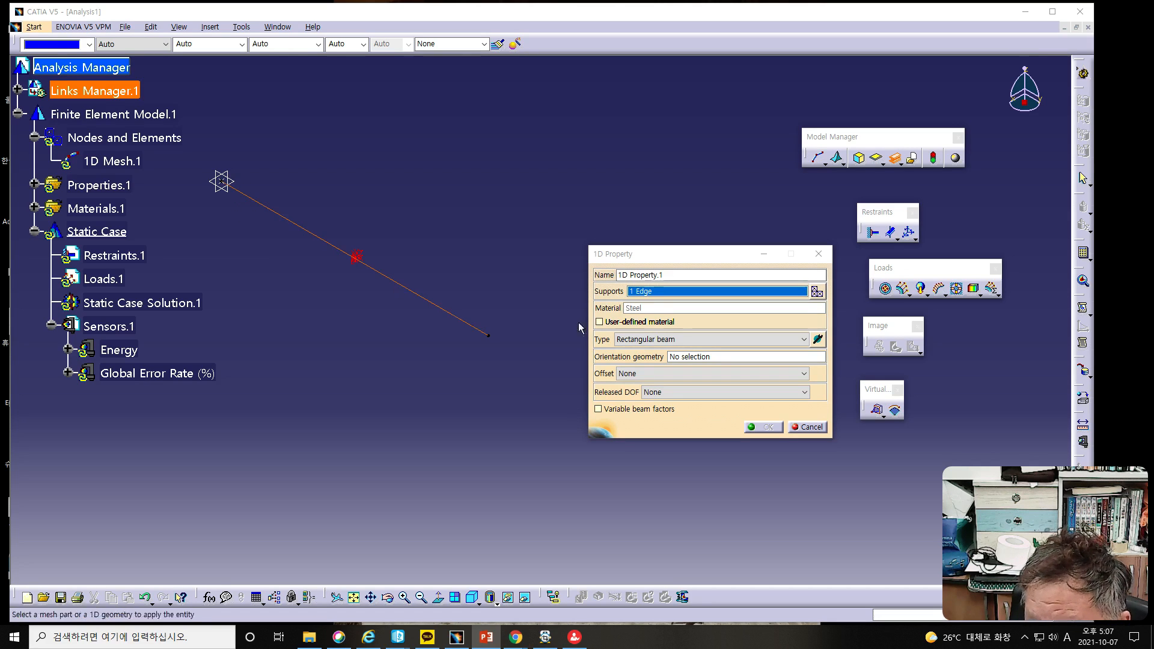
Step: Use the zx plane as the beam's orientation geometry and accept the 1D property
{"action": "left_click", "coordinate": [697, 356]}
{"action": "left_click", "coordinate": [698, 359]}
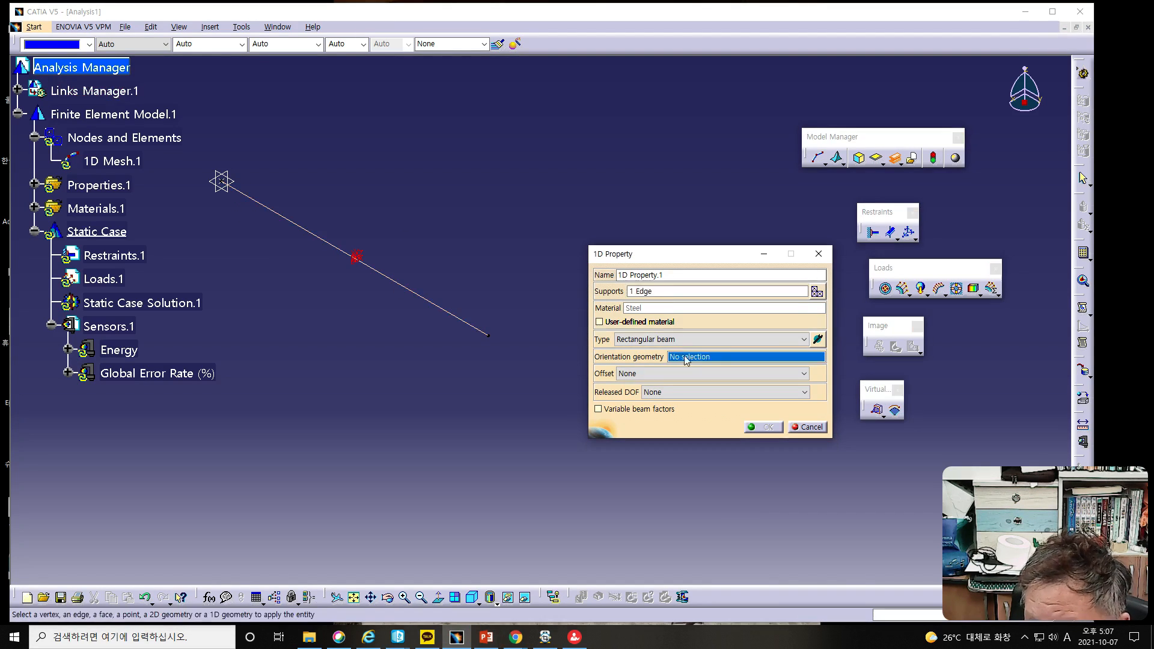
{"action": "left_click", "coordinate": [221, 184]}
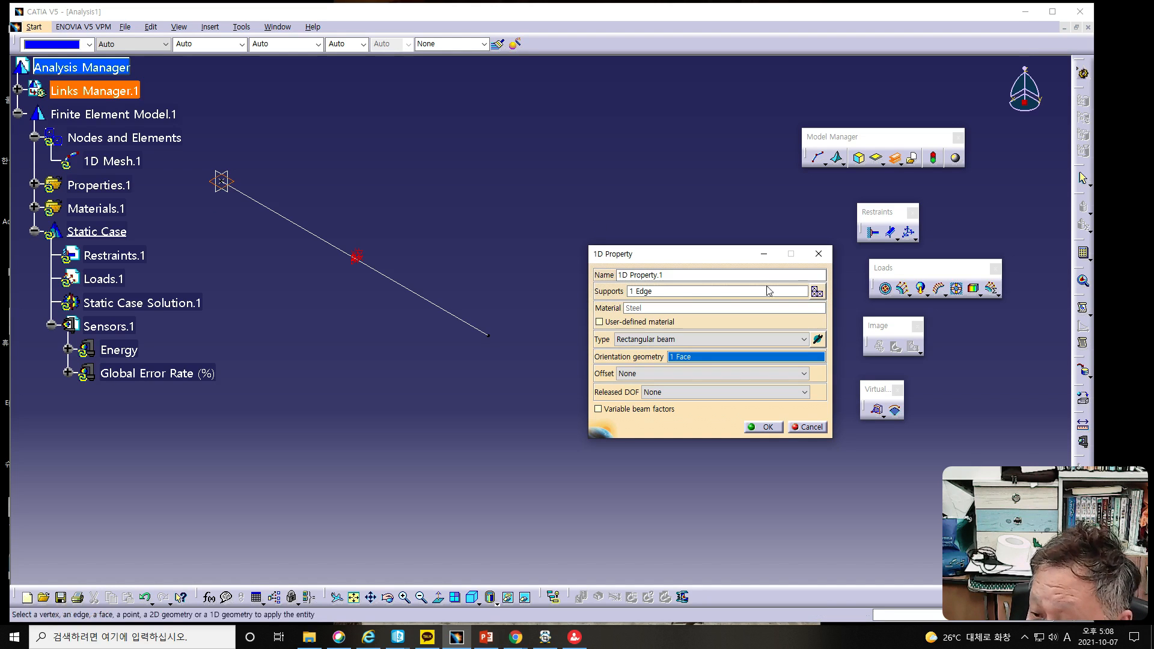
{"action": "middle_click_drag", "start_coordinate": [485, 379], "coordinate": [531, 391]}
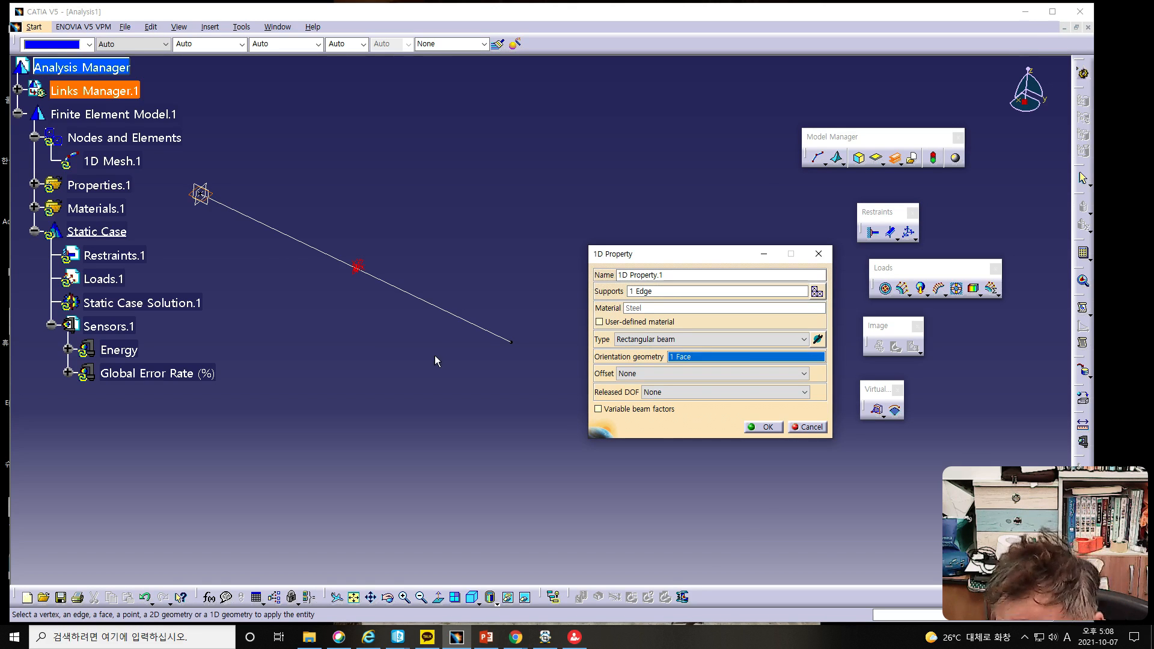
{"action": "middle_click_drag", "start_coordinate": [435, 355], "coordinate": [397, 316]}
{"action": "middle_click_drag", "start_coordinate": [317, 330], "coordinate": [602, 457]}
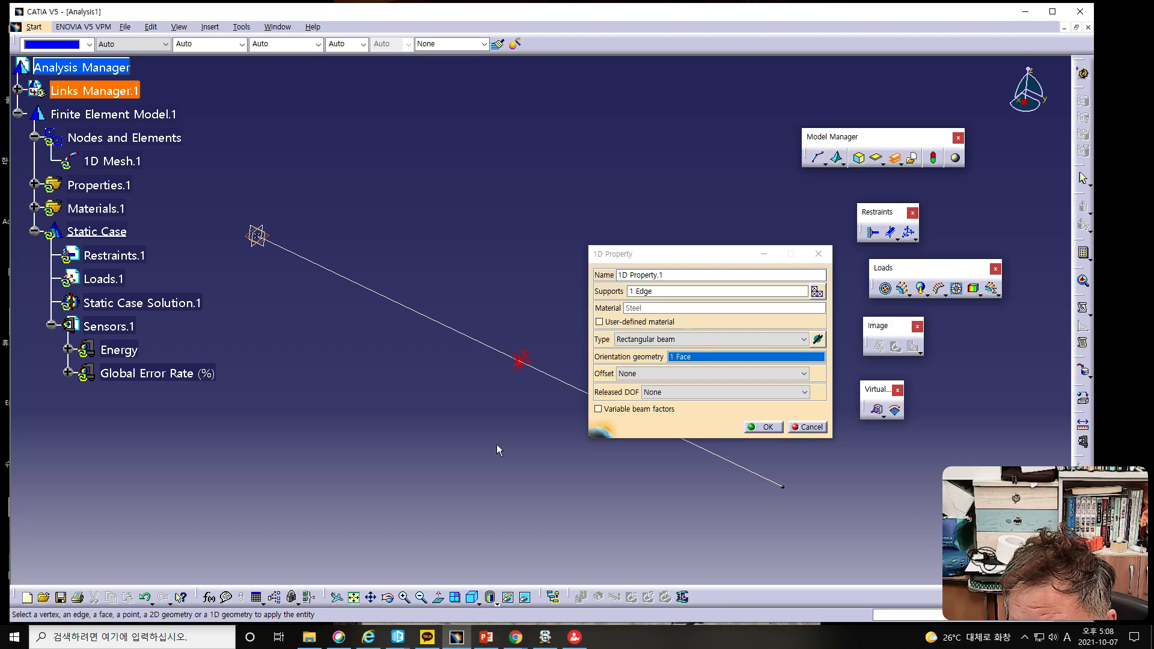
{"action": "mouse_move", "coordinate": [520, 401]}
{"action": "middle_mouse_down"}
{"action": "mouse_move", "coordinate": [514, 419]}
{"action": "mouse_move", "coordinate": [479, 417]}
{"action": "mouse_move", "coordinate": [505, 451]}
{"action": "mouse_move", "coordinate": [479, 464]}
{"action": "mouse_move", "coordinate": [466, 439]}
{"action": "mouse_move", "coordinate": [464, 453]}
{"action": "middle_mouse_up"}
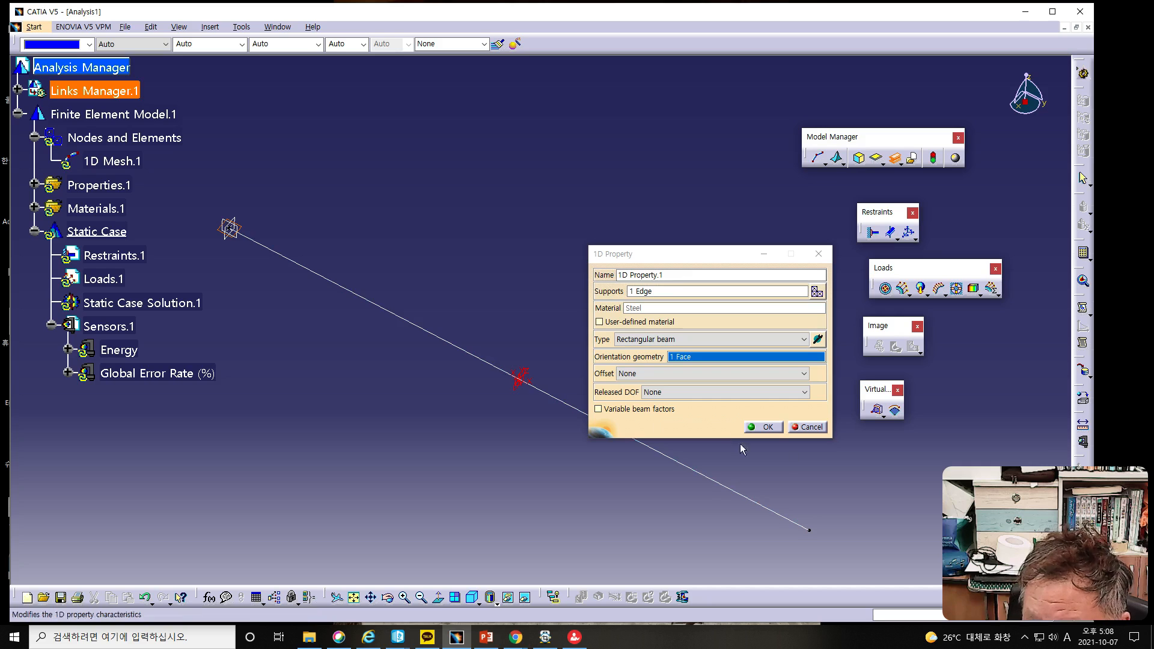
{"action": "left_click", "coordinate": [767, 427]}
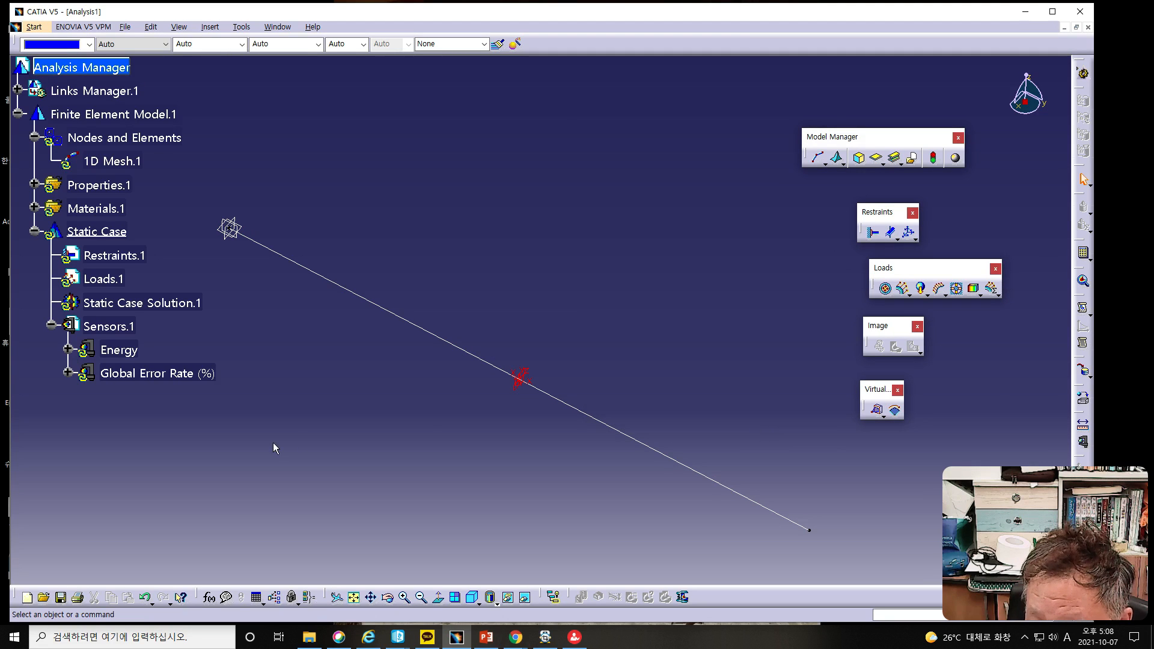
Step: Switch to the PowerPoint beam analysis slides and view the Bending Stress in Beam slide
{"action": "middle_click_drag", "start_coordinate": [437, 445], "coordinate": [451, 369]}
{"action": "left_click", "coordinate": [486, 637]}
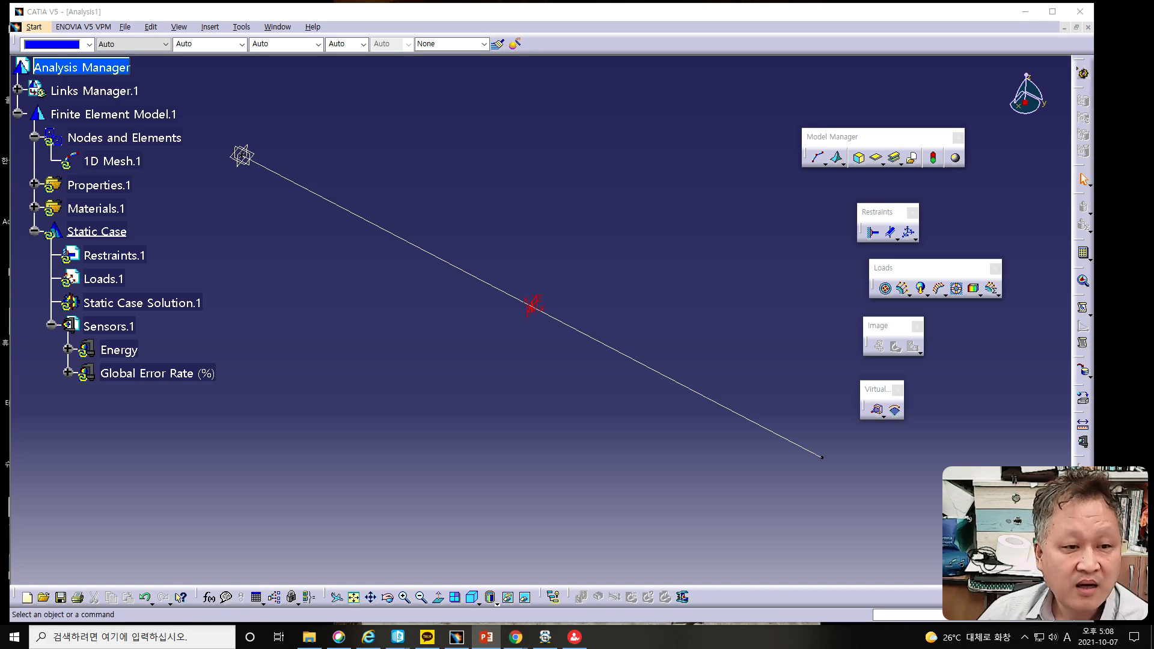
{"action": "left_click_drag", "start_coordinate": [0, 19], "coordinate": [603, 13]}
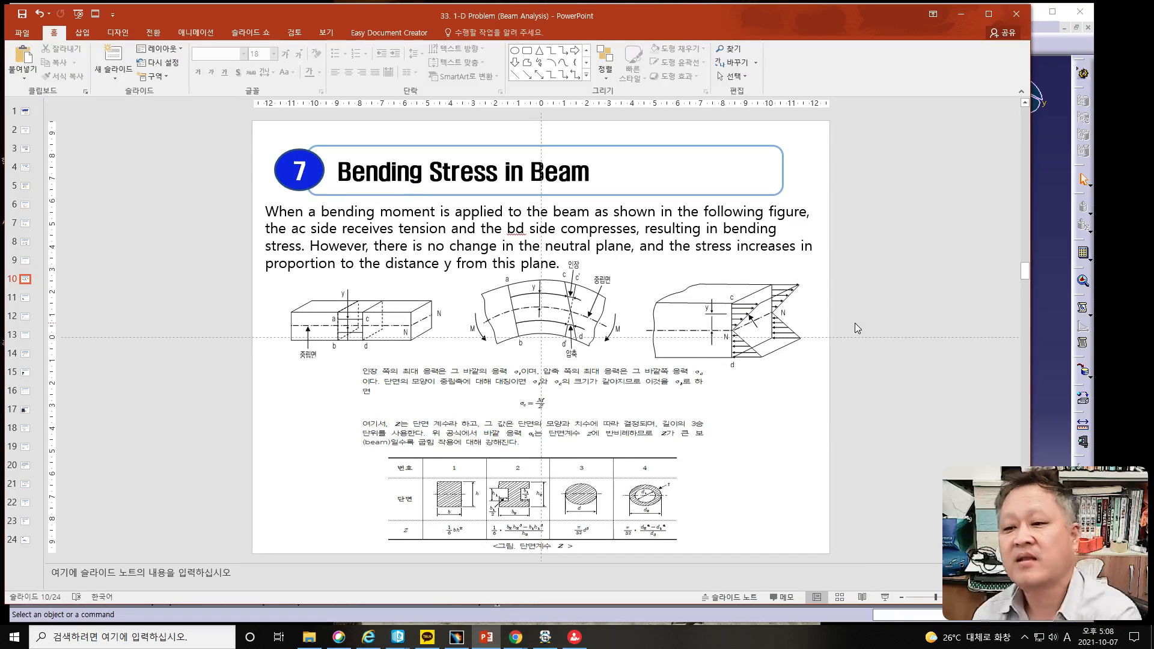